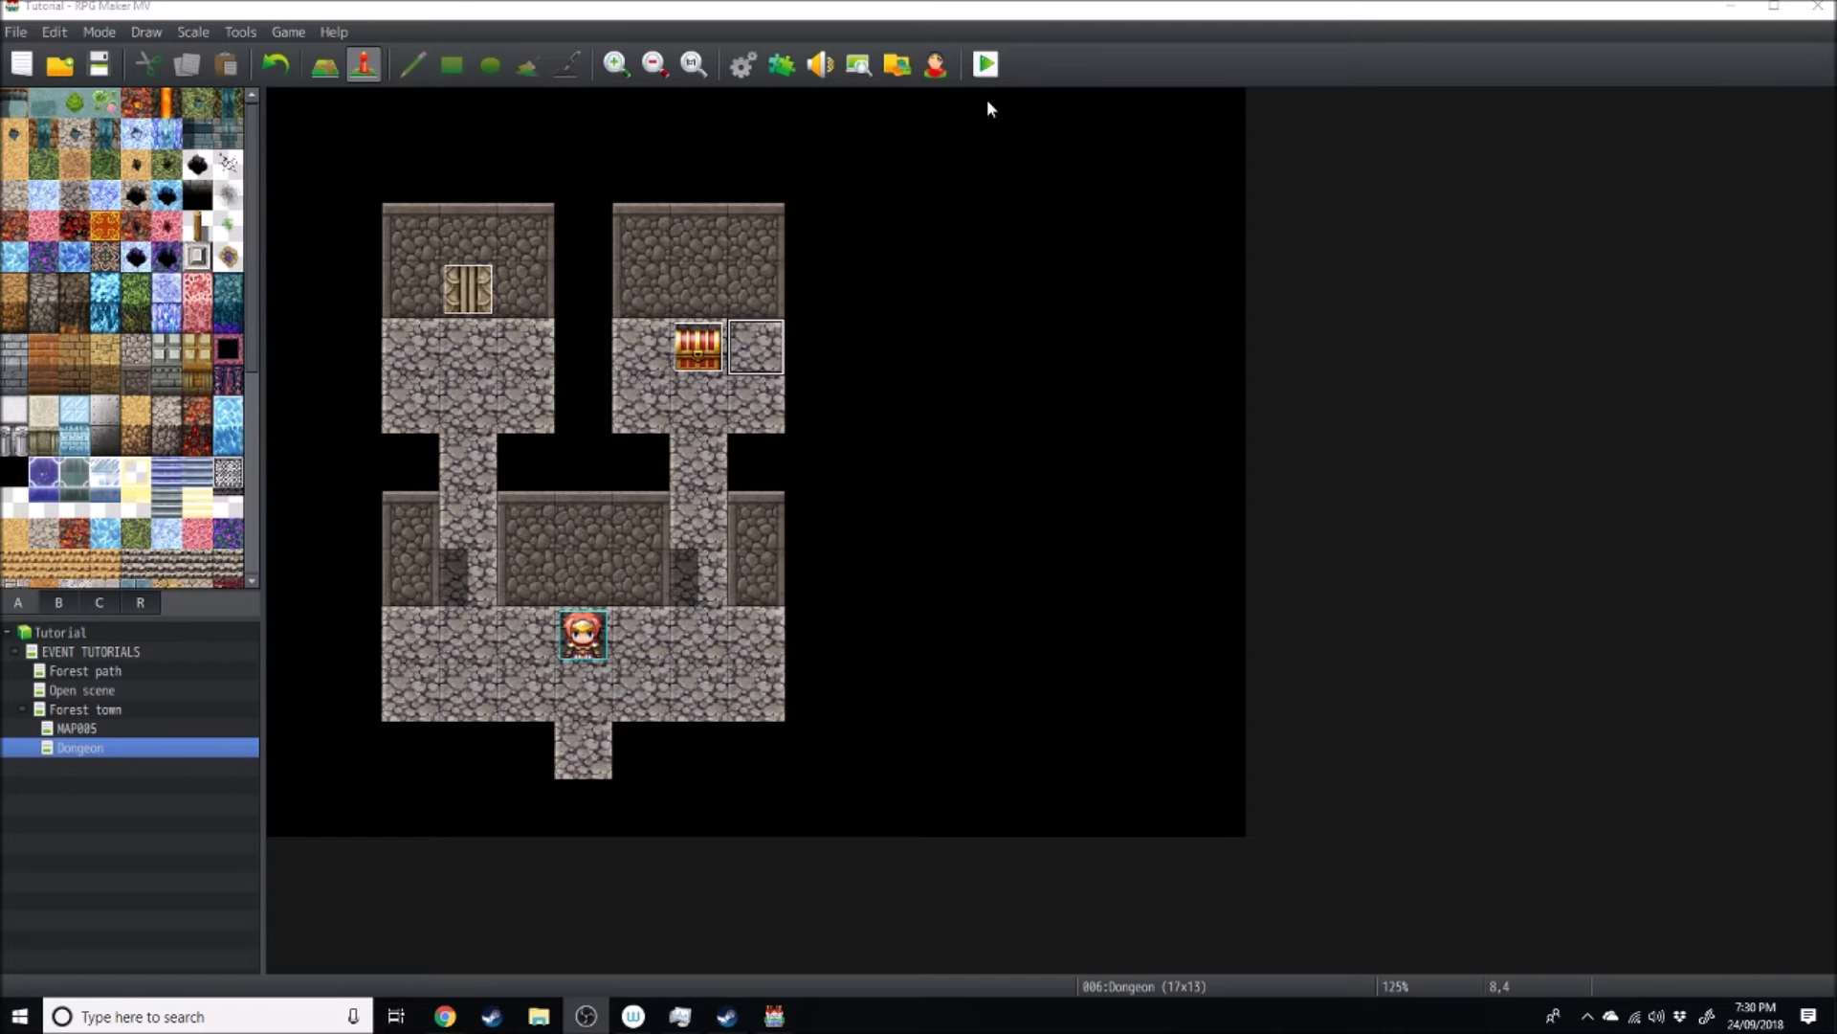
Step: Save and playtest the game, find the gate locked without a key, and walk to the treasure chest
click(985, 65)
key(Return)
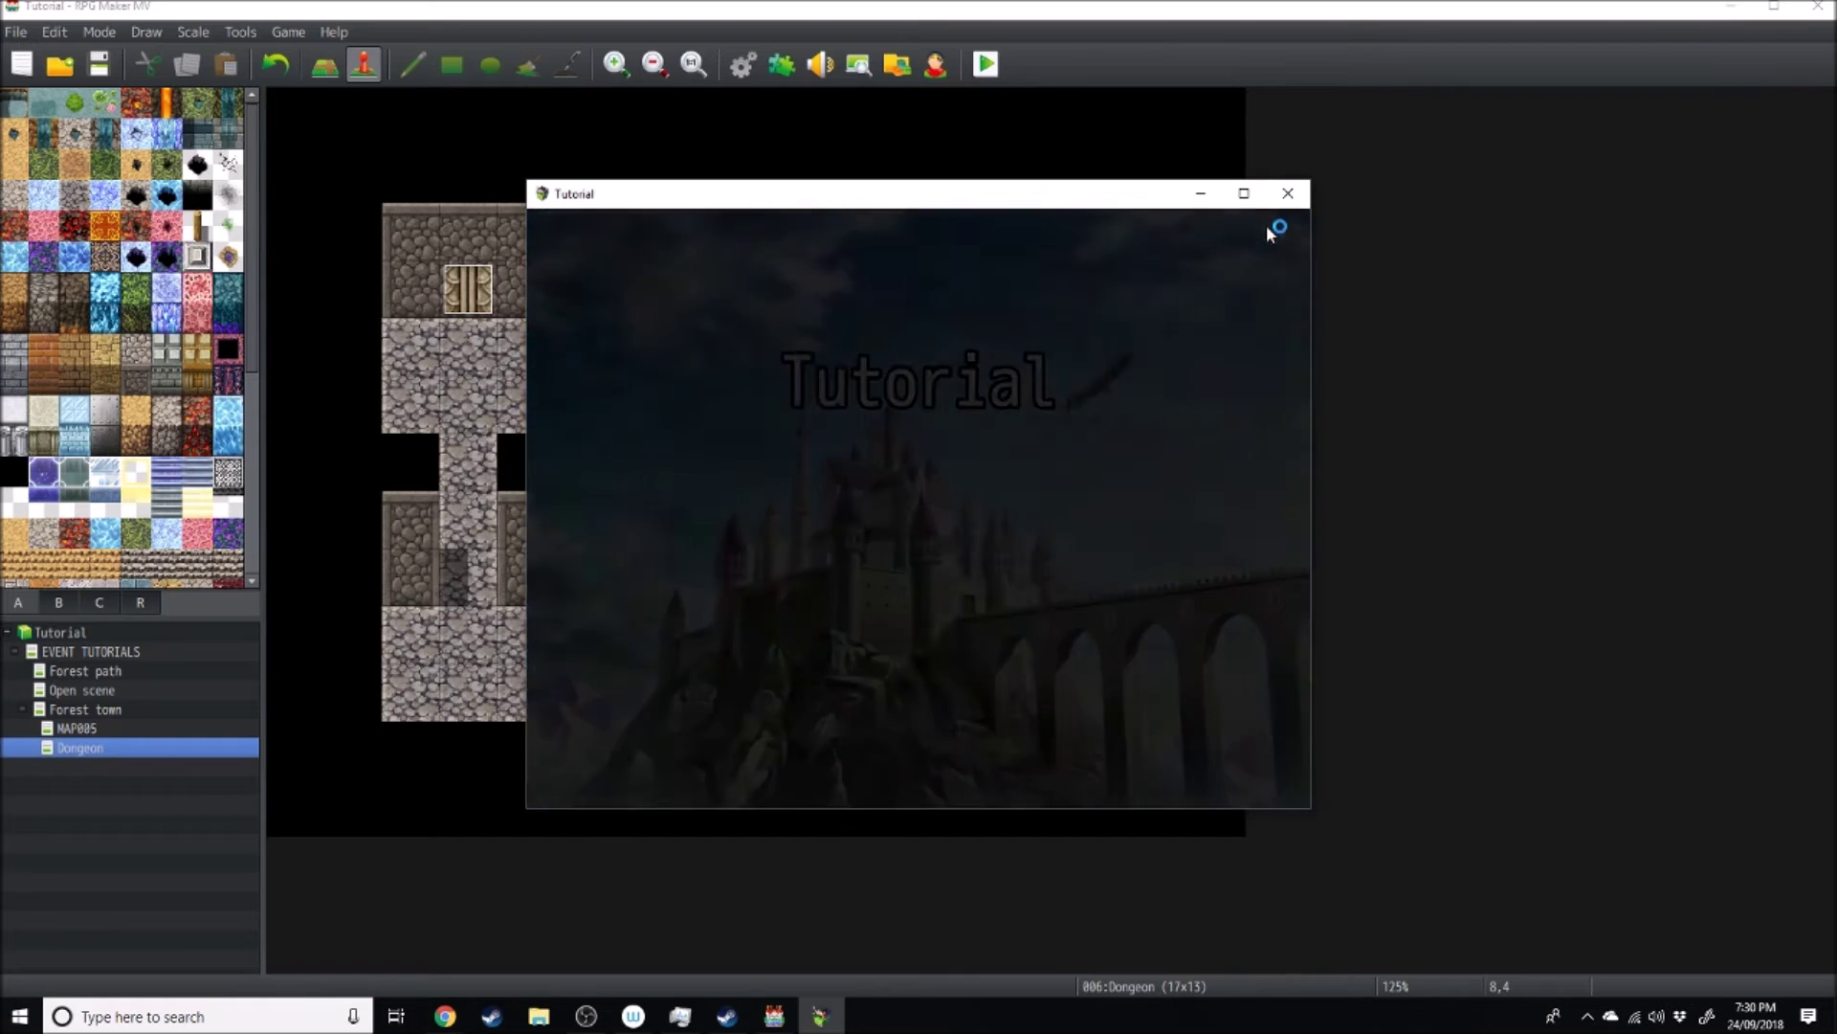
key(Right)
key(Left)
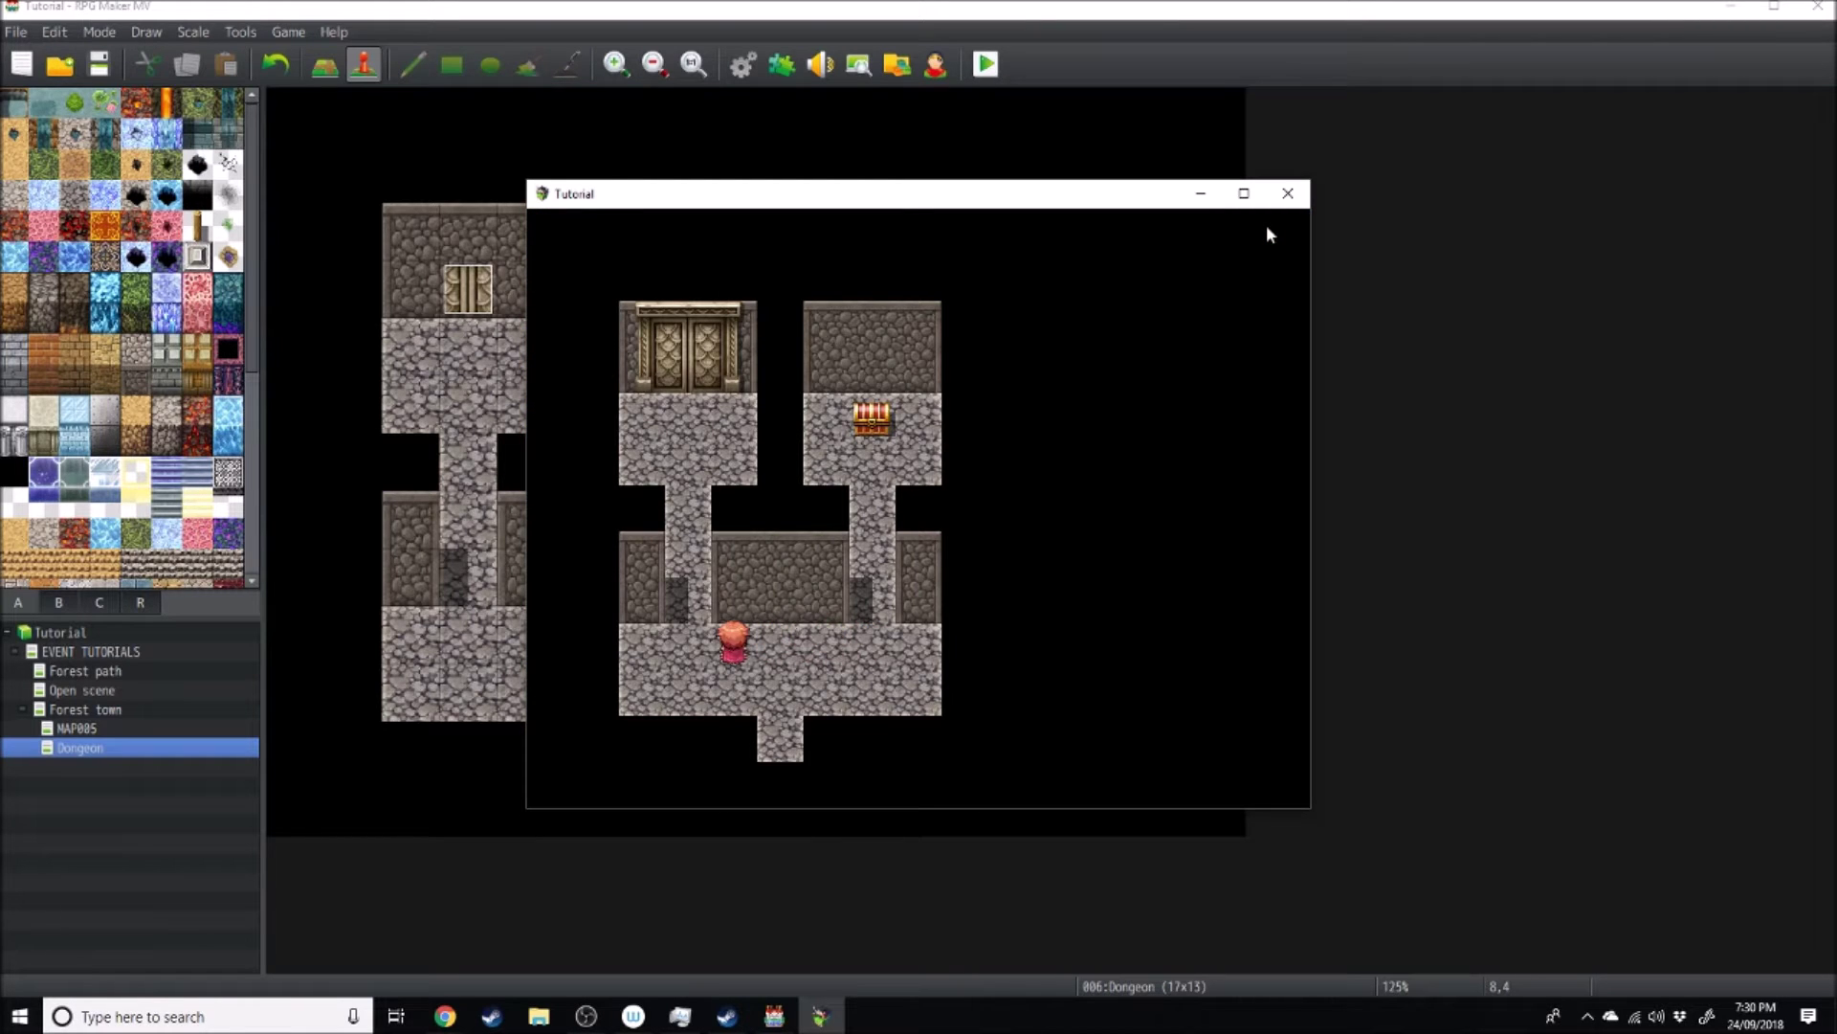
key(Up)
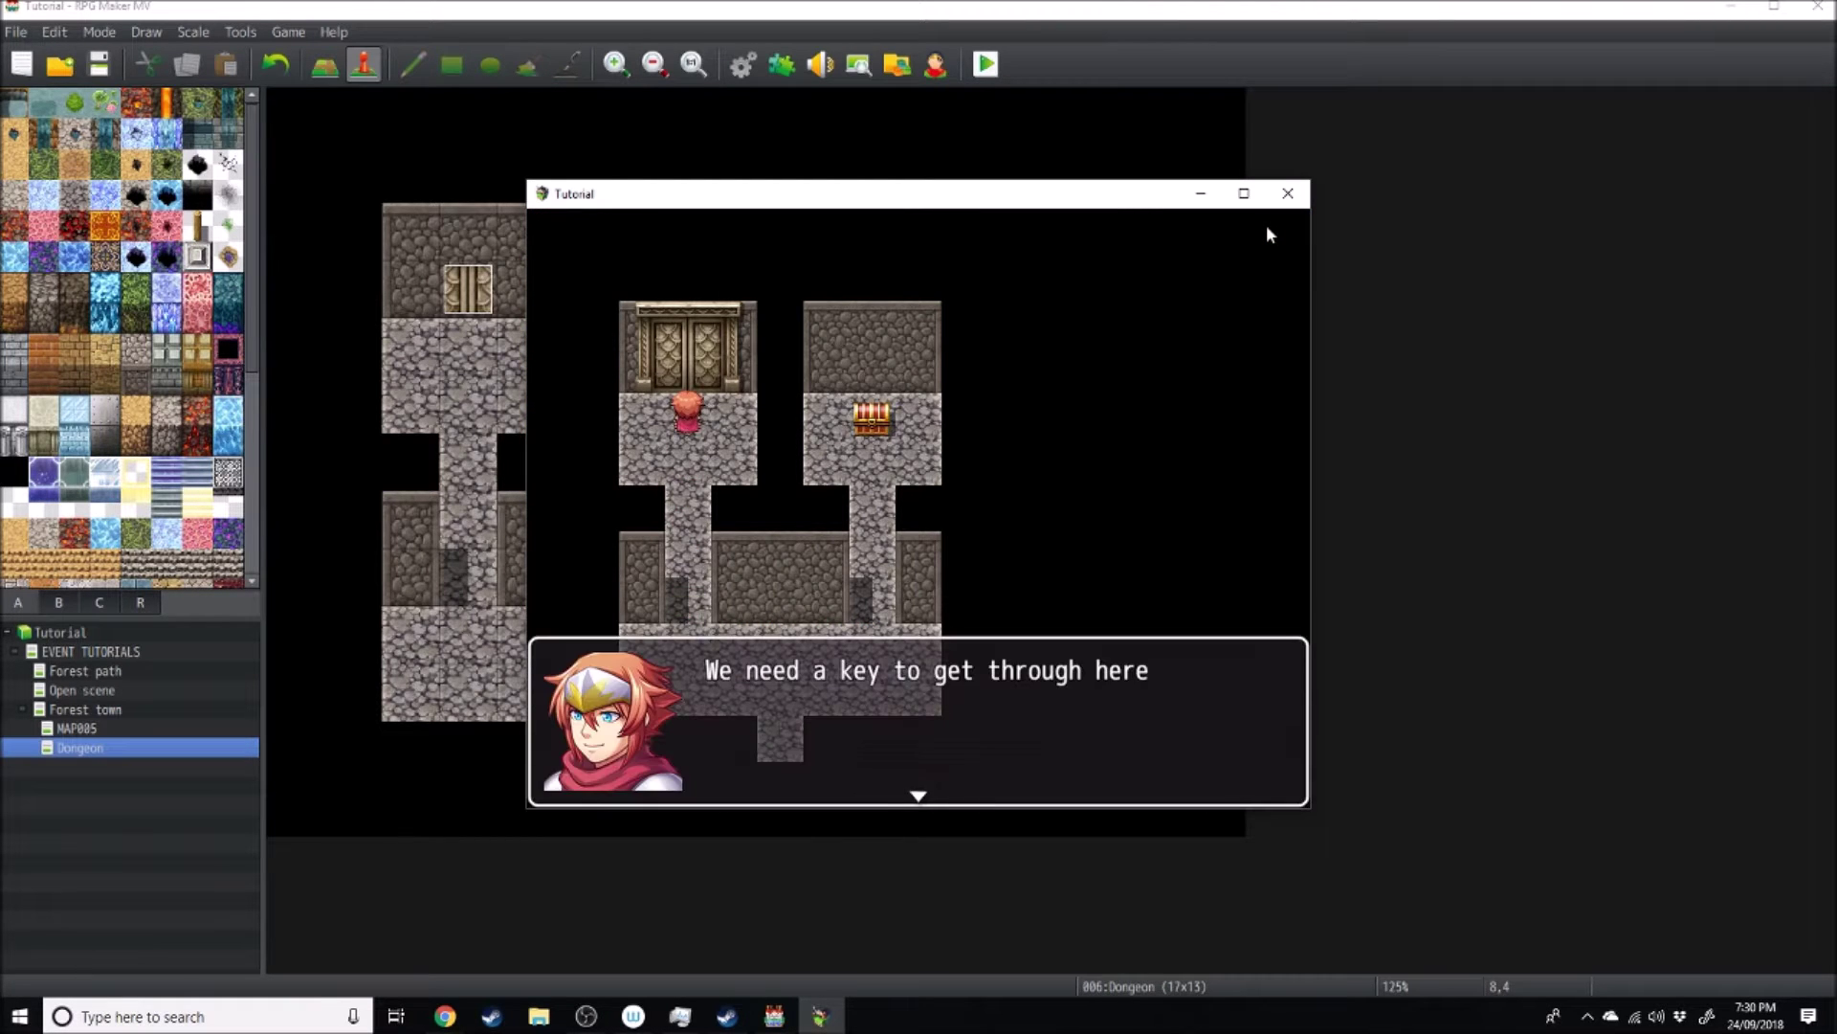
key(Return)
key(Down)
key(Right)
key(Right)
key(Up)
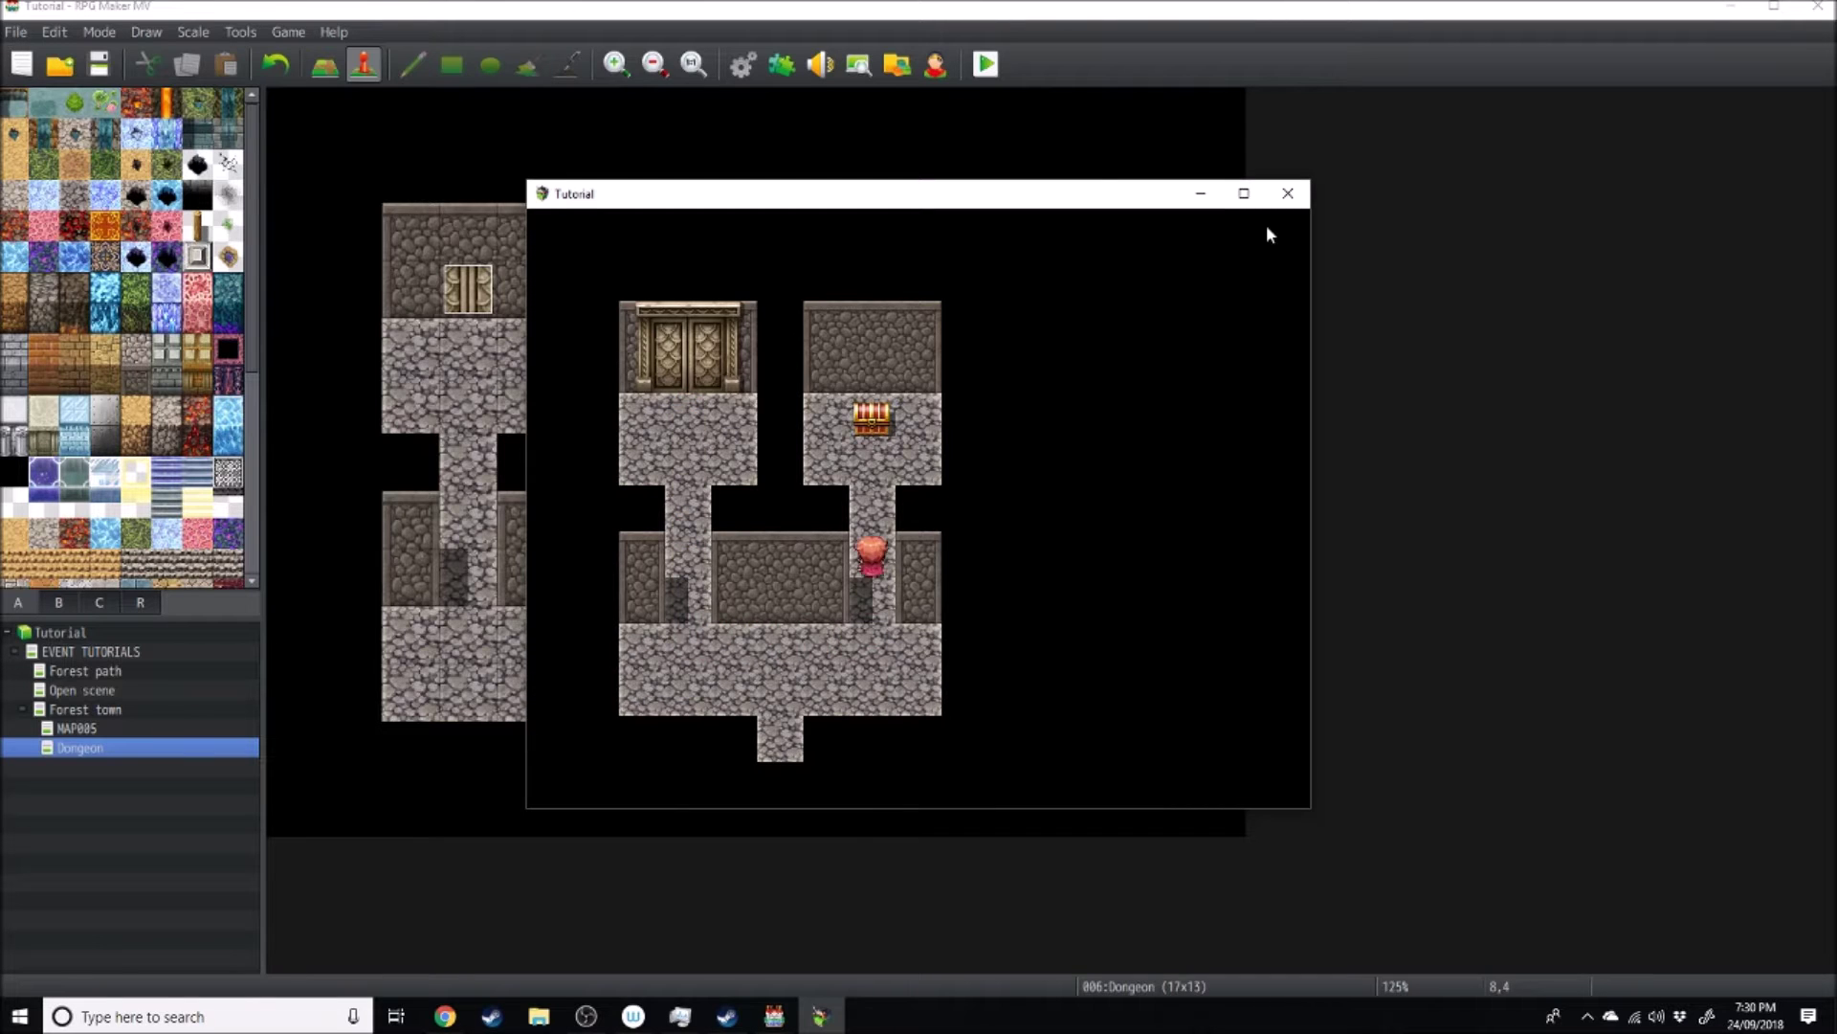
Step: Take the Key from the chest, open the gate with it, and close the playtest
key(Return)
key(Return)
key(Down)
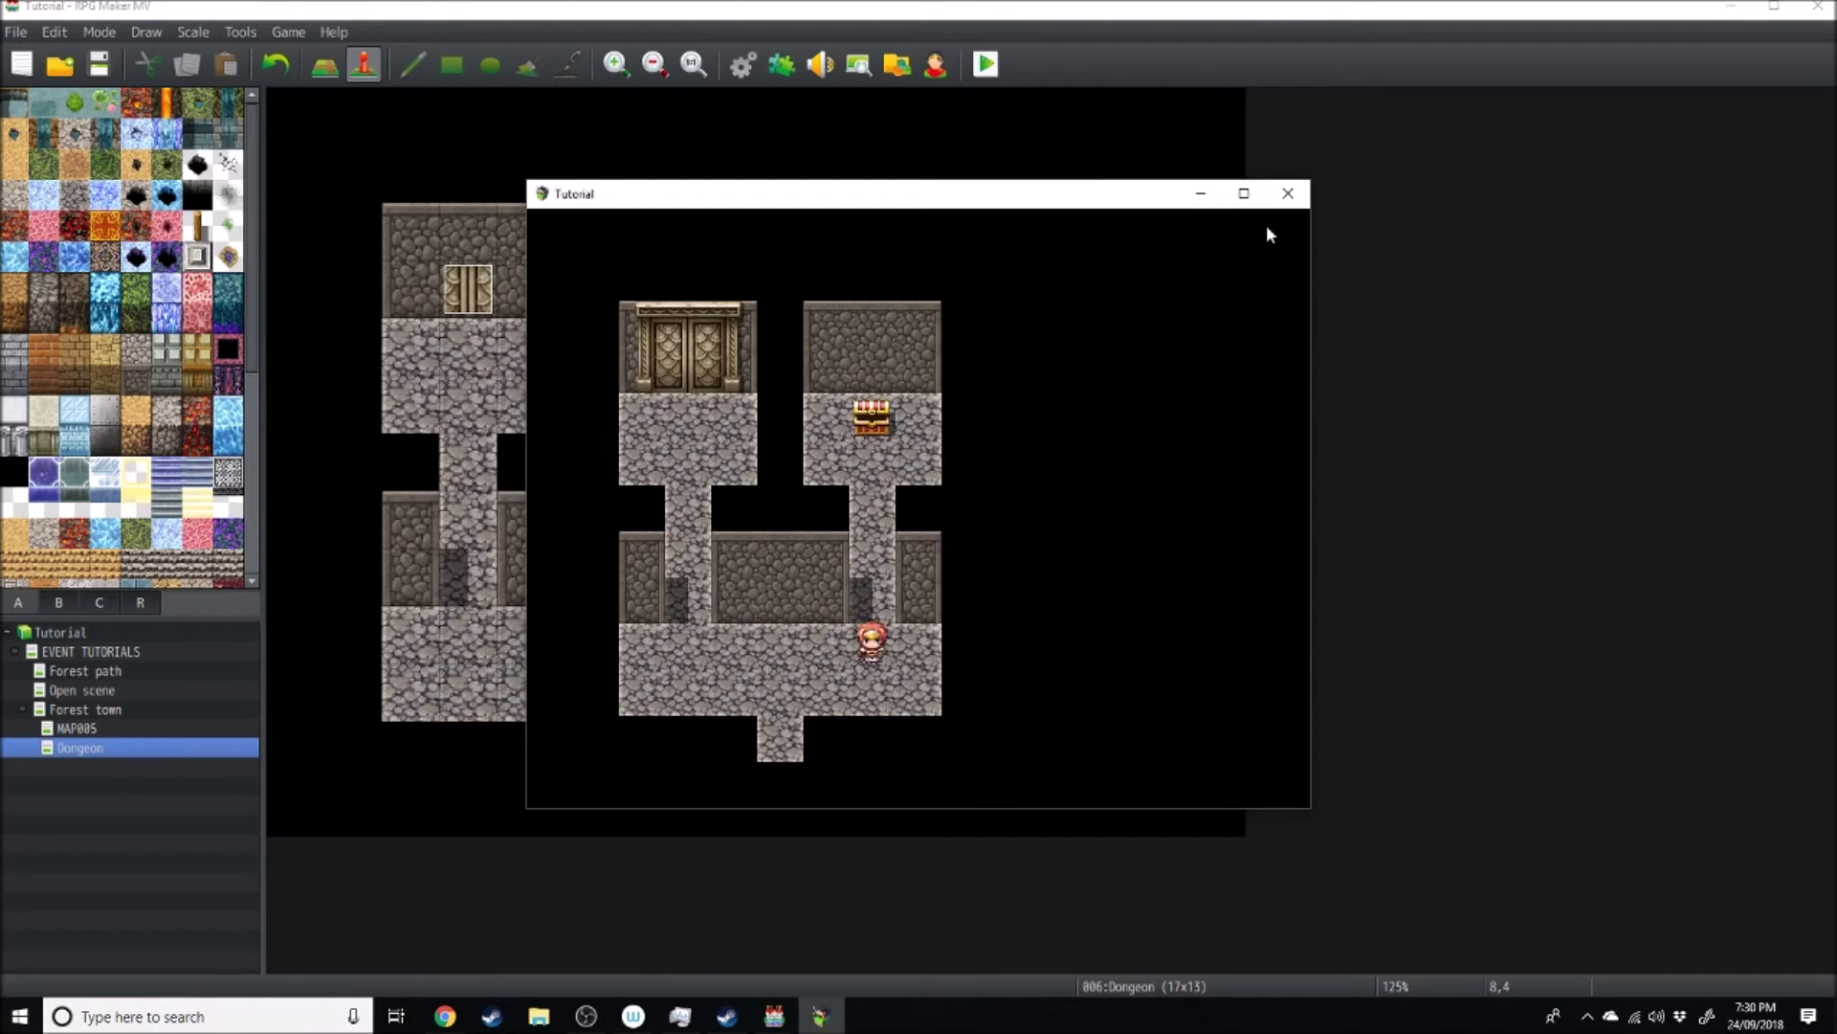
key(Left)
key(Up)
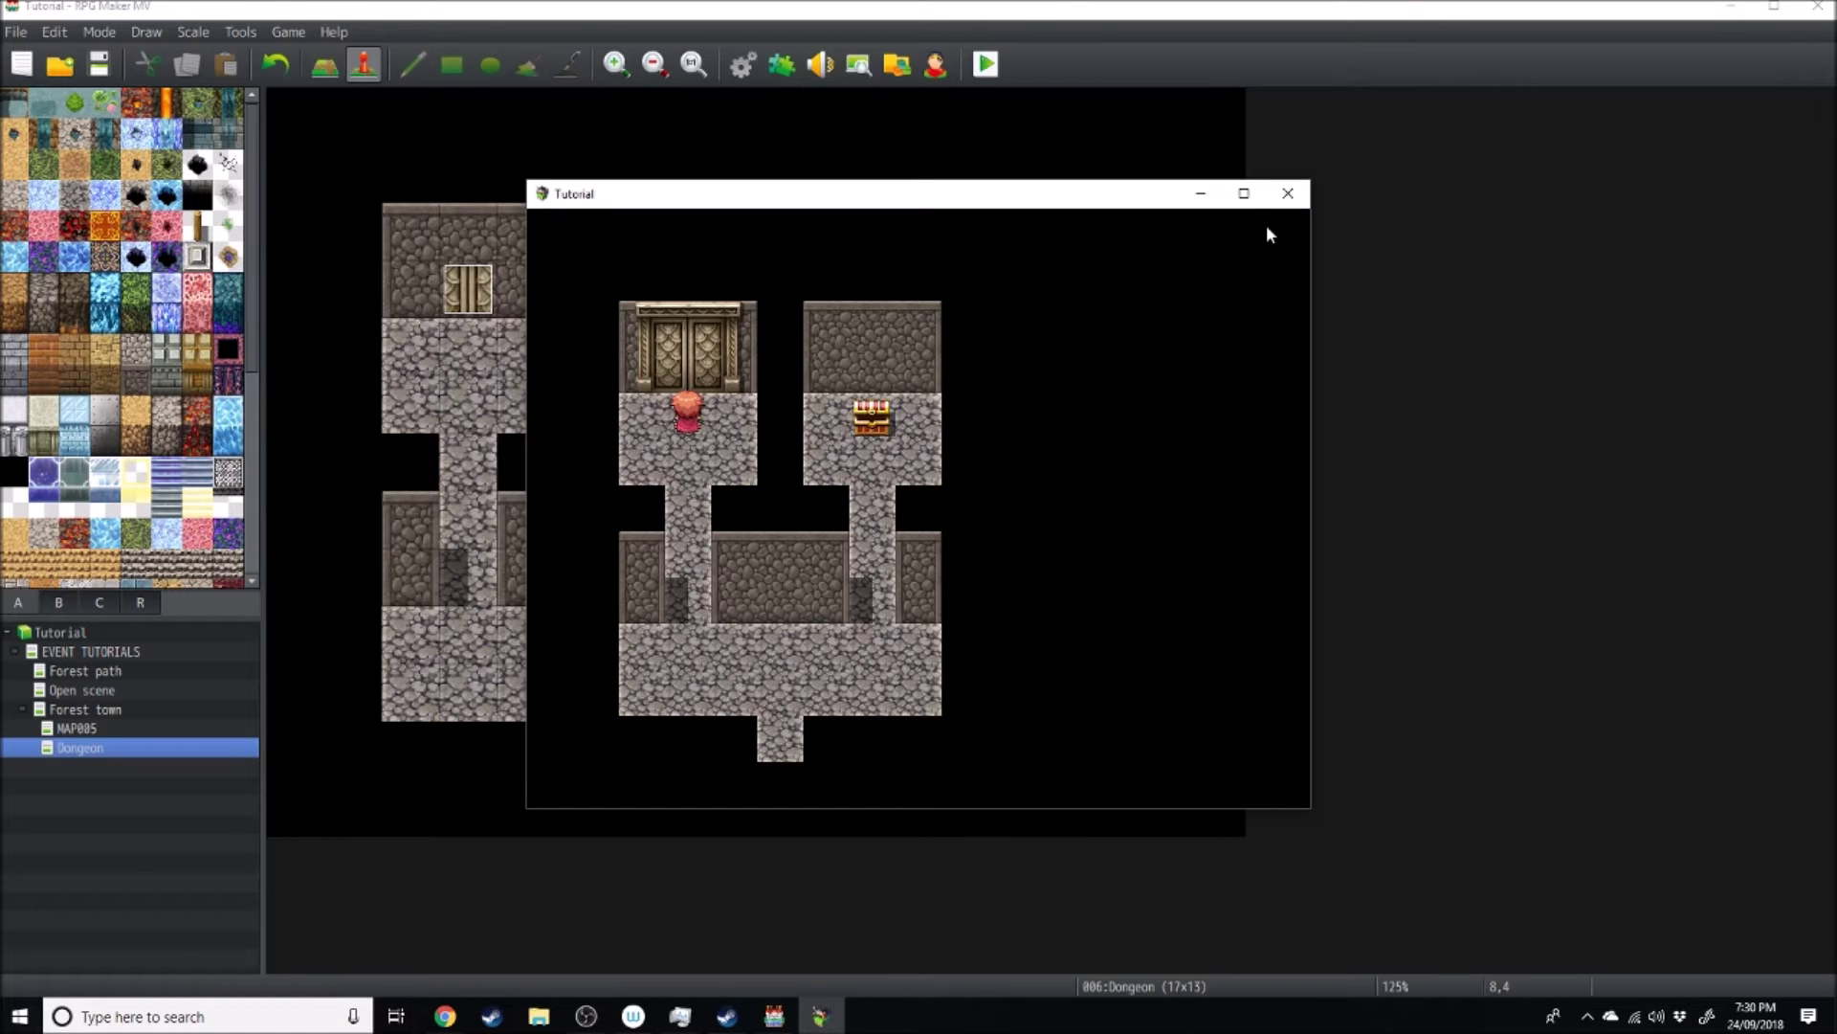
key(Return)
key(Return)
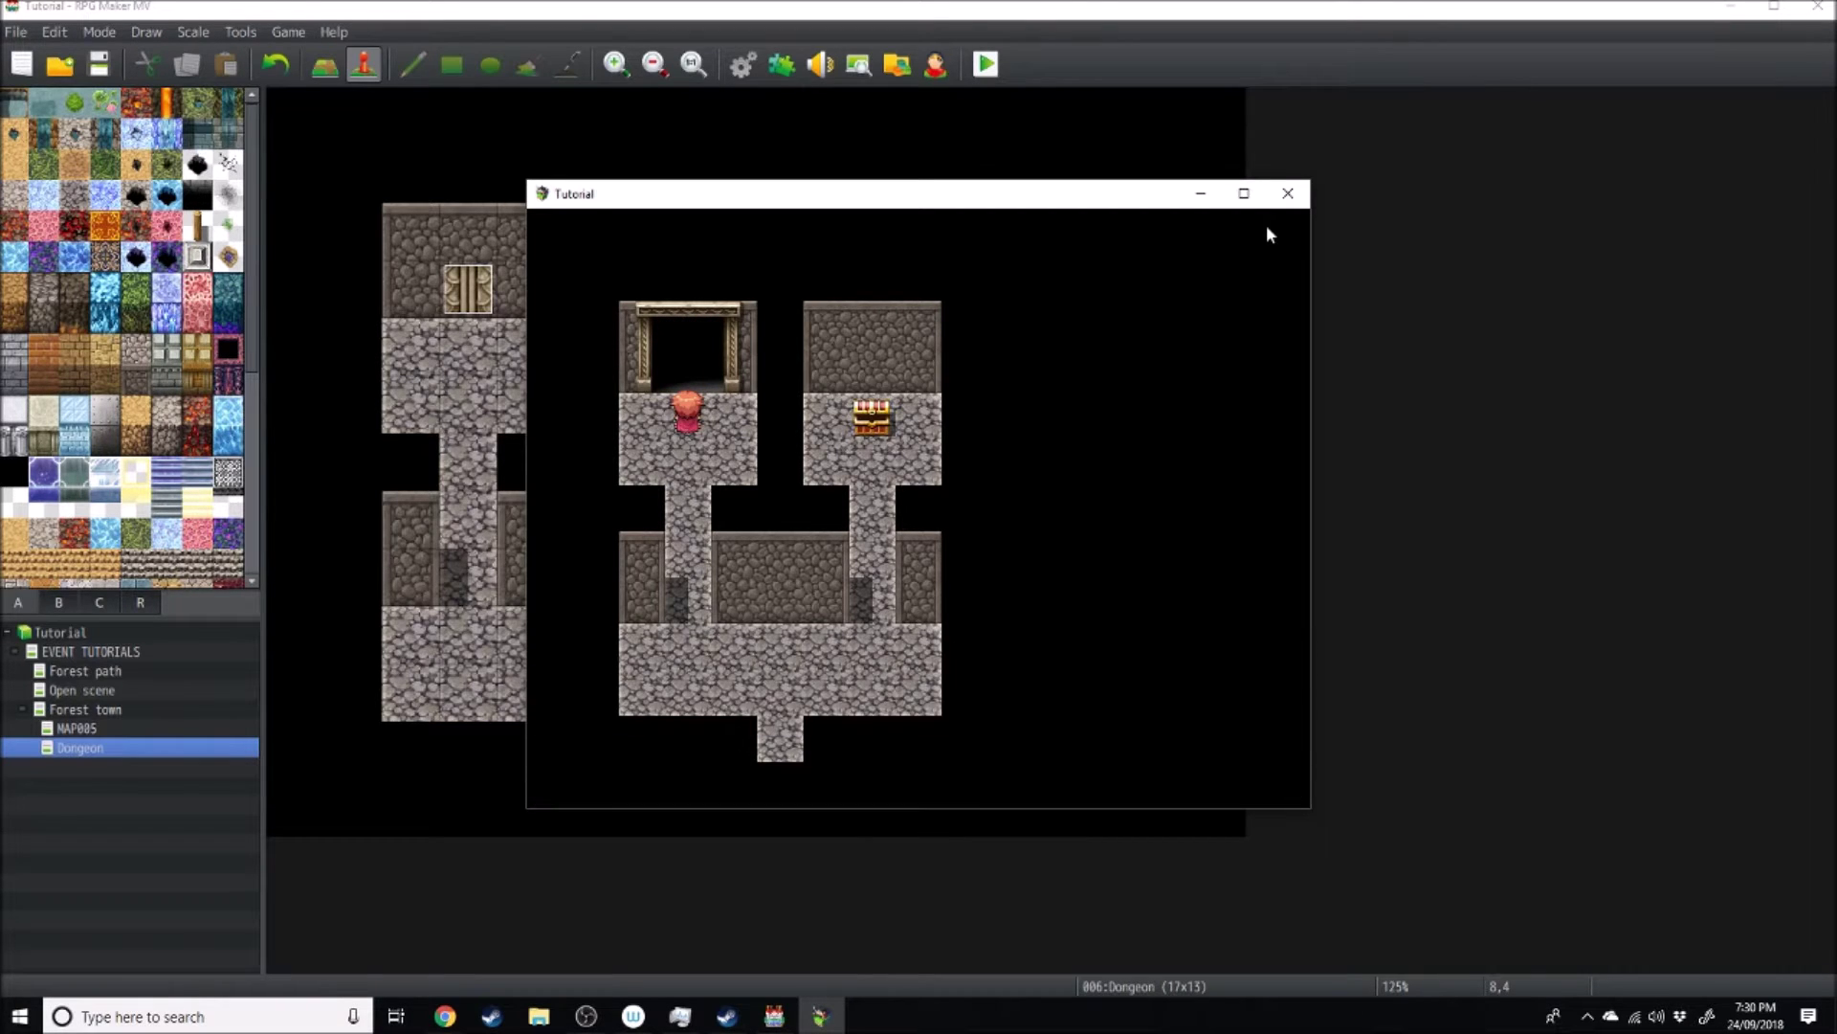
click(1288, 193)
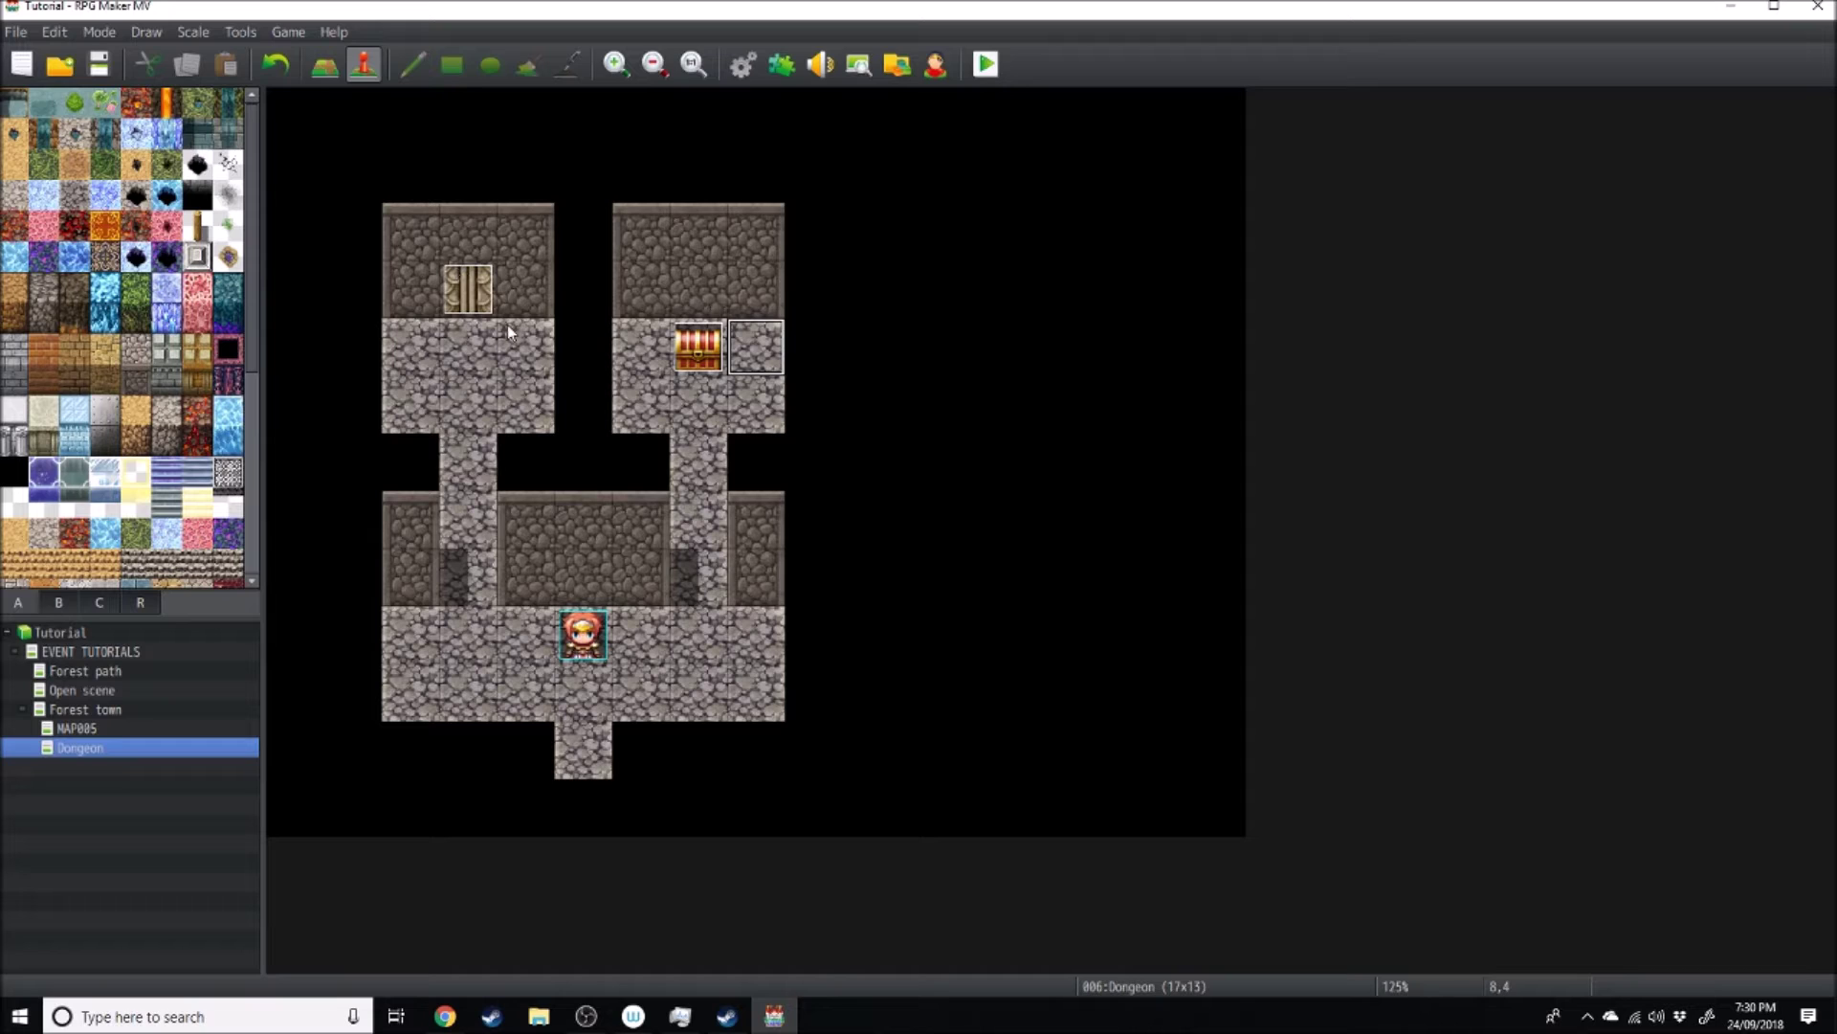
Step: Place a Quick Event treasure chest holding an item beside the existing chest
right_click(753, 366)
mouse_move(836, 595)
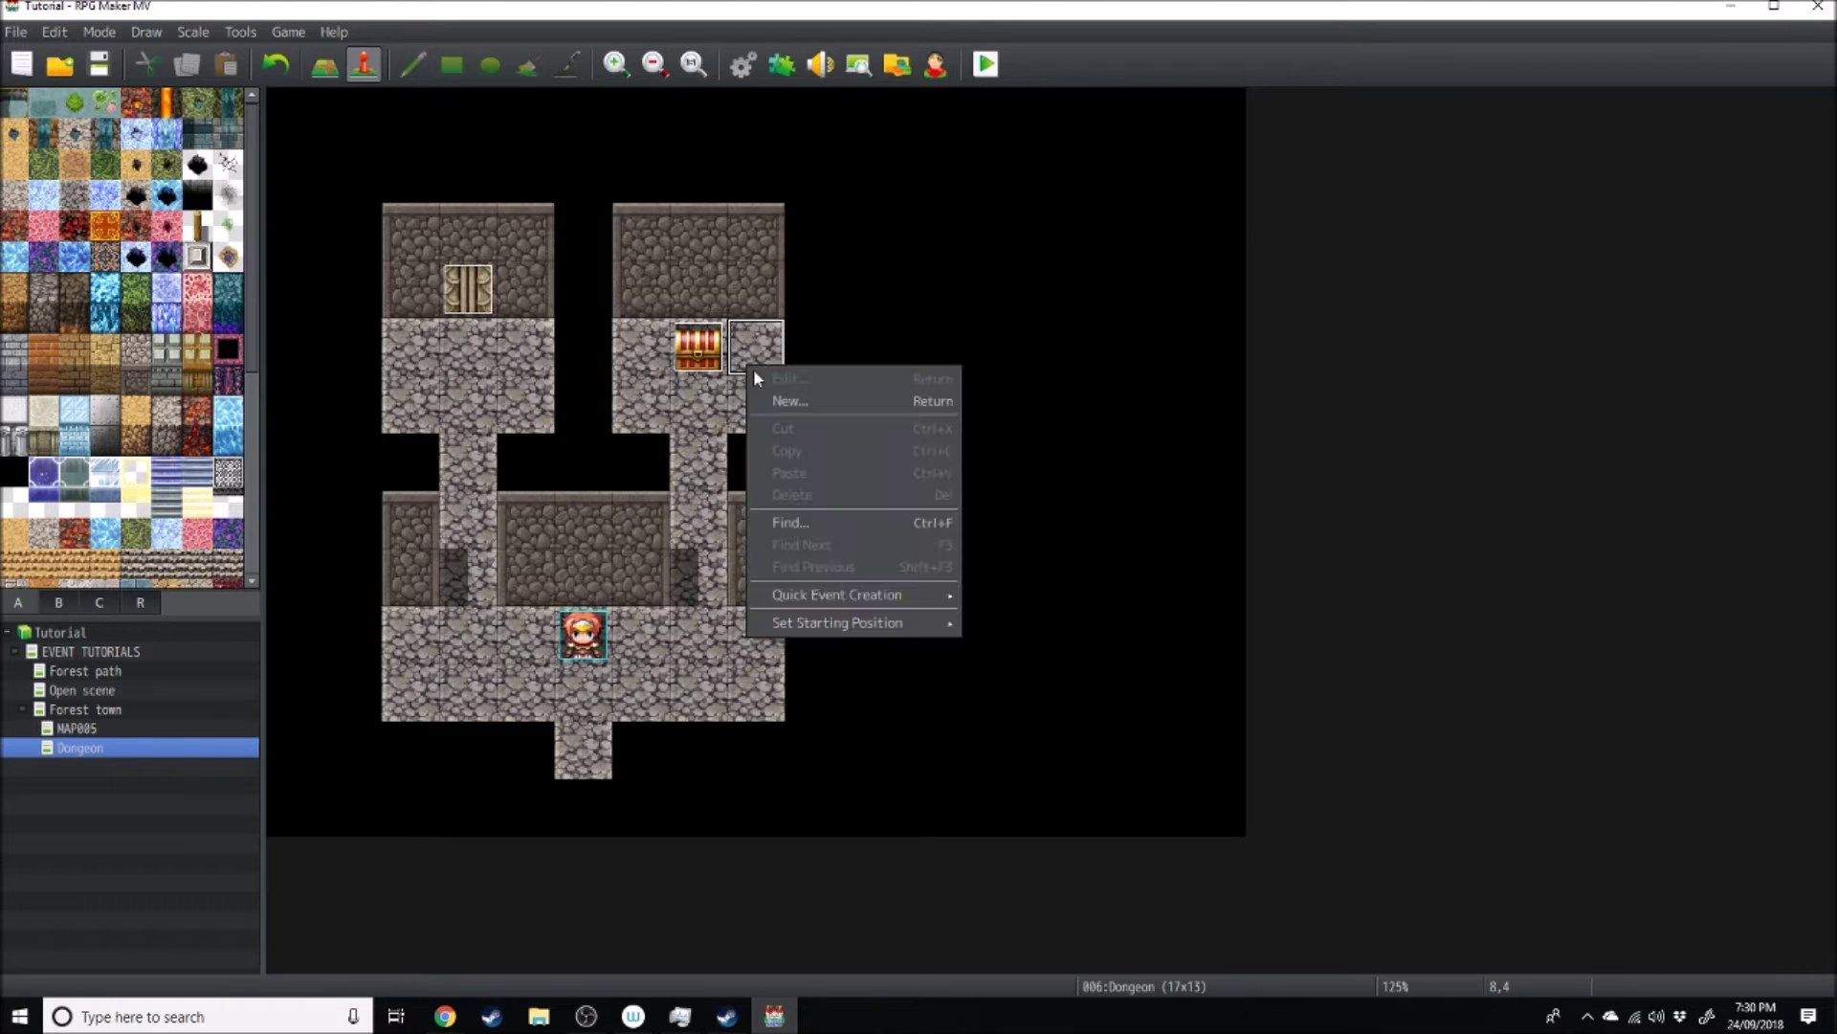
click(1021, 595)
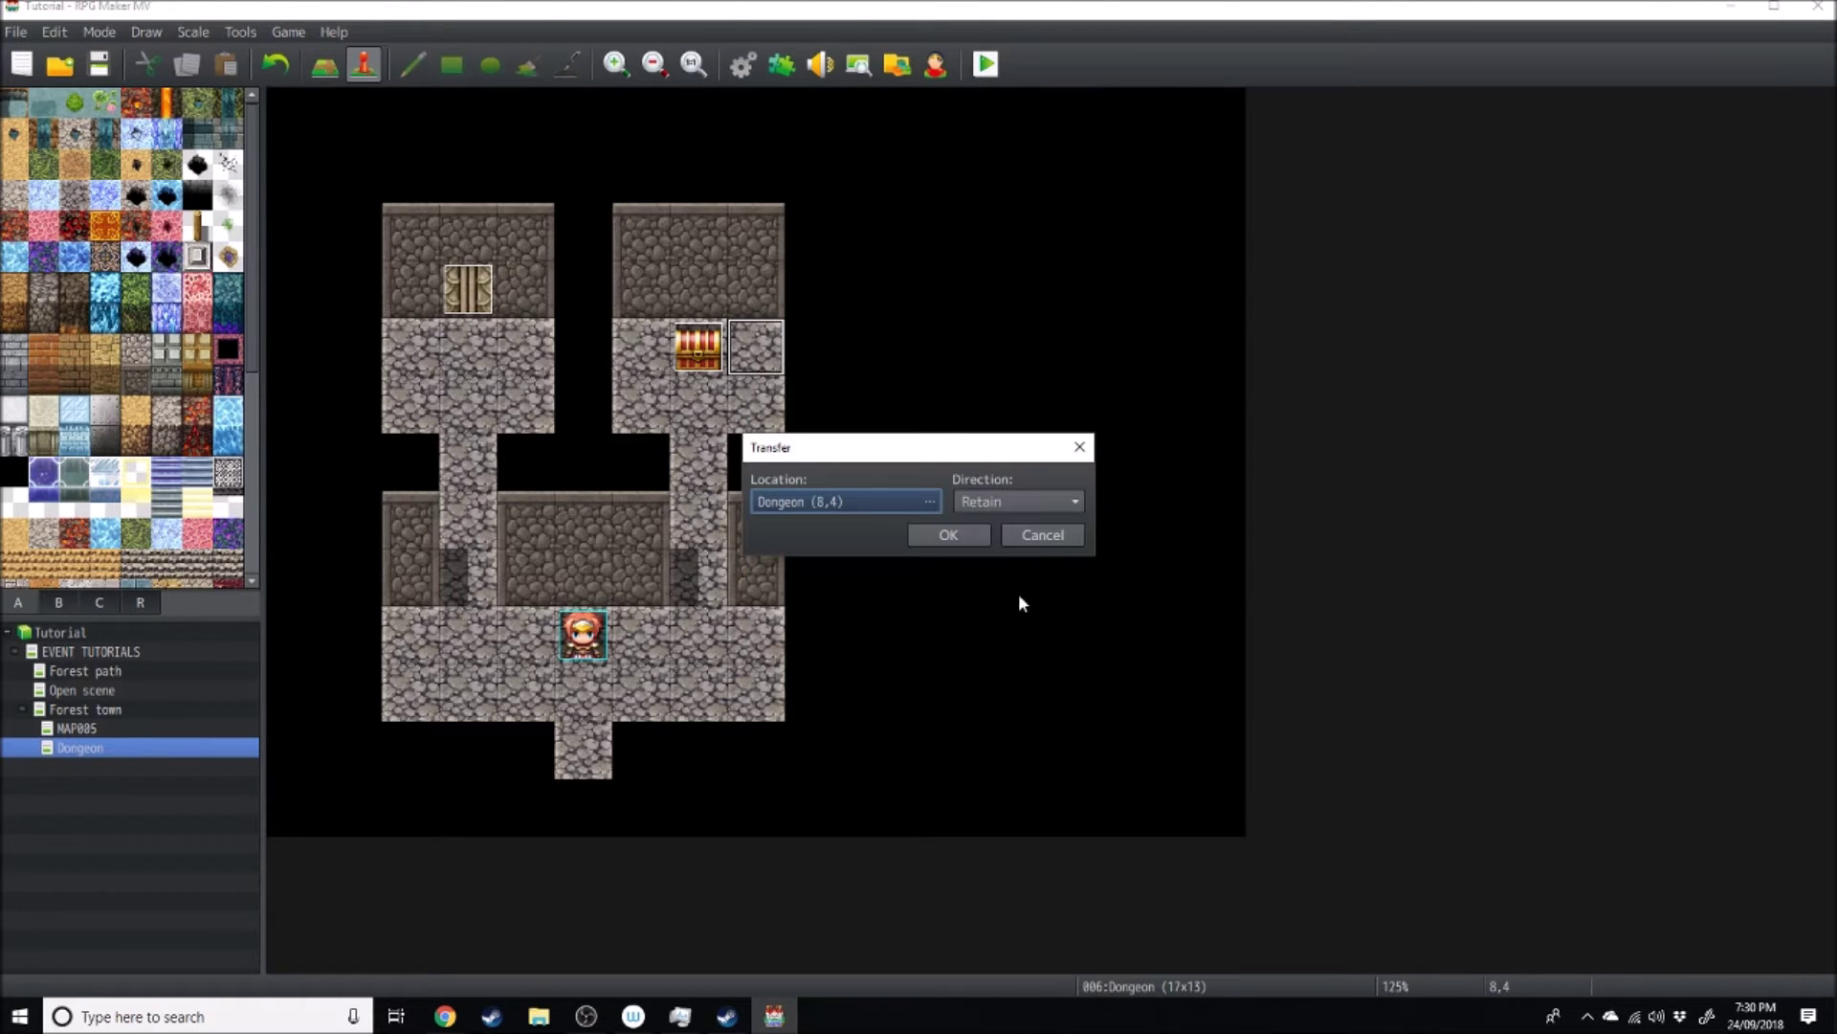
click(1080, 447)
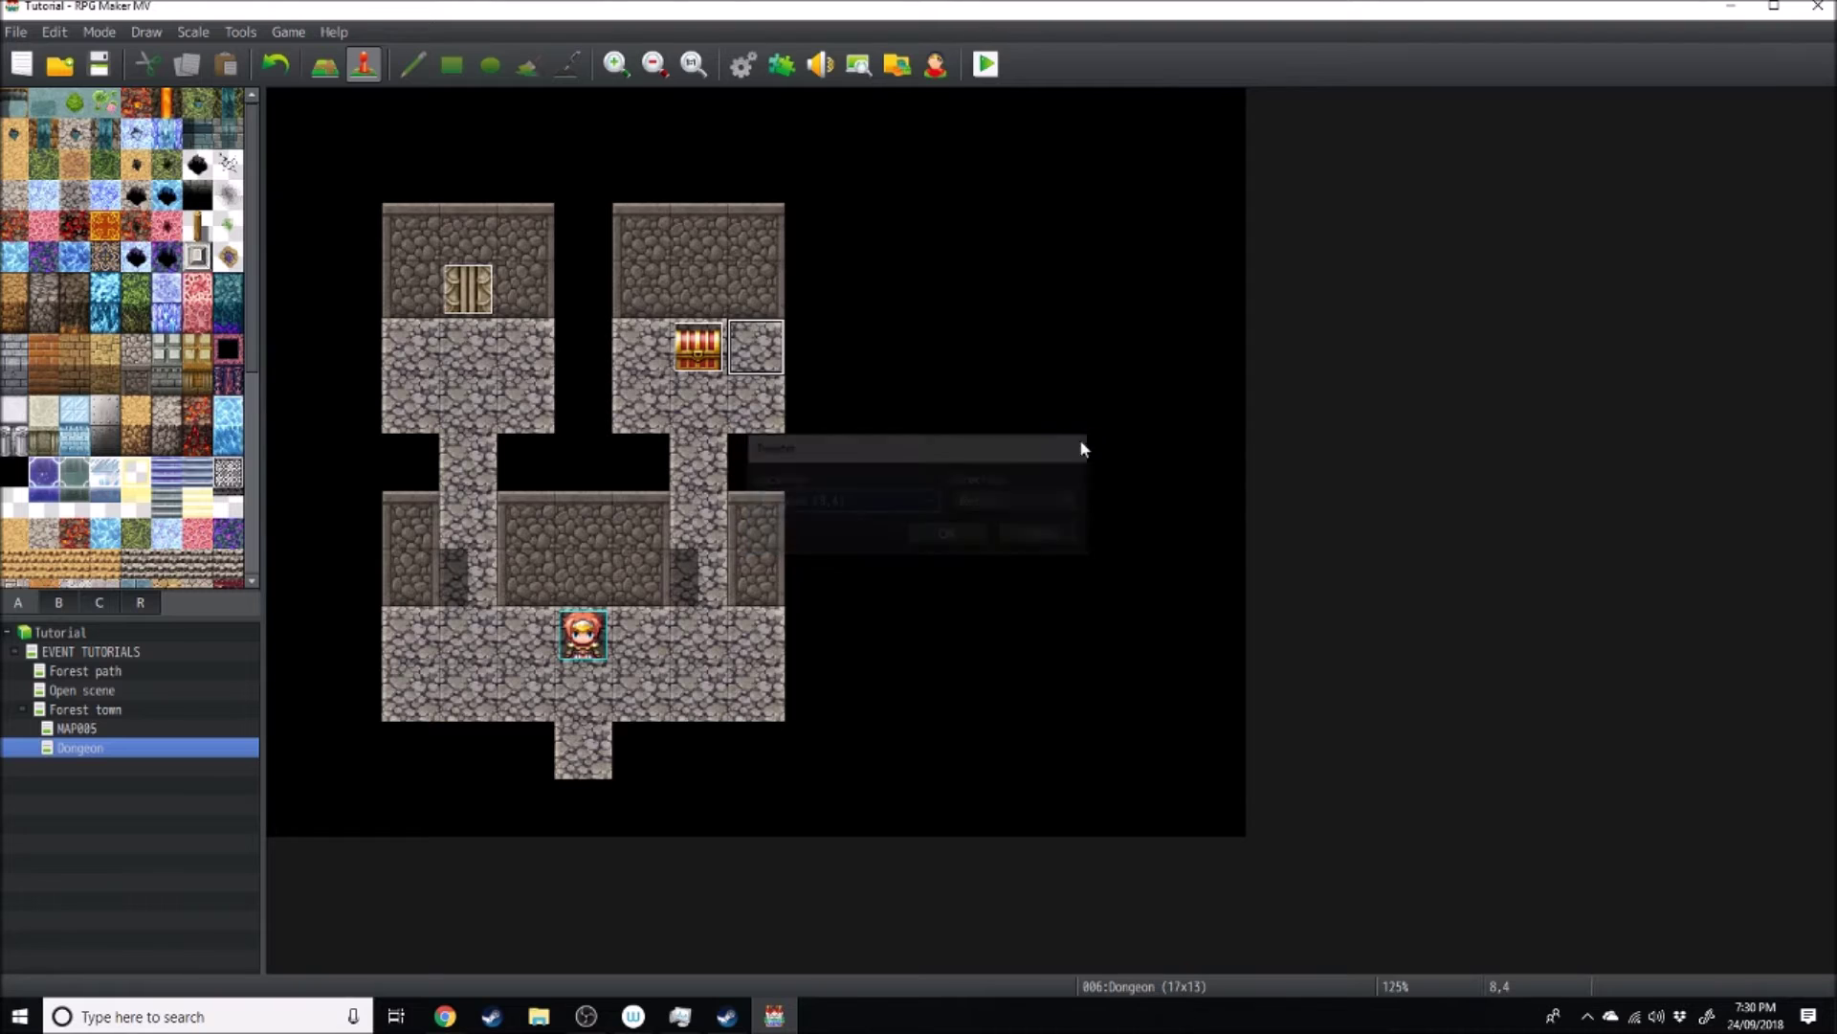
right_click(774, 331)
click(1043, 602)
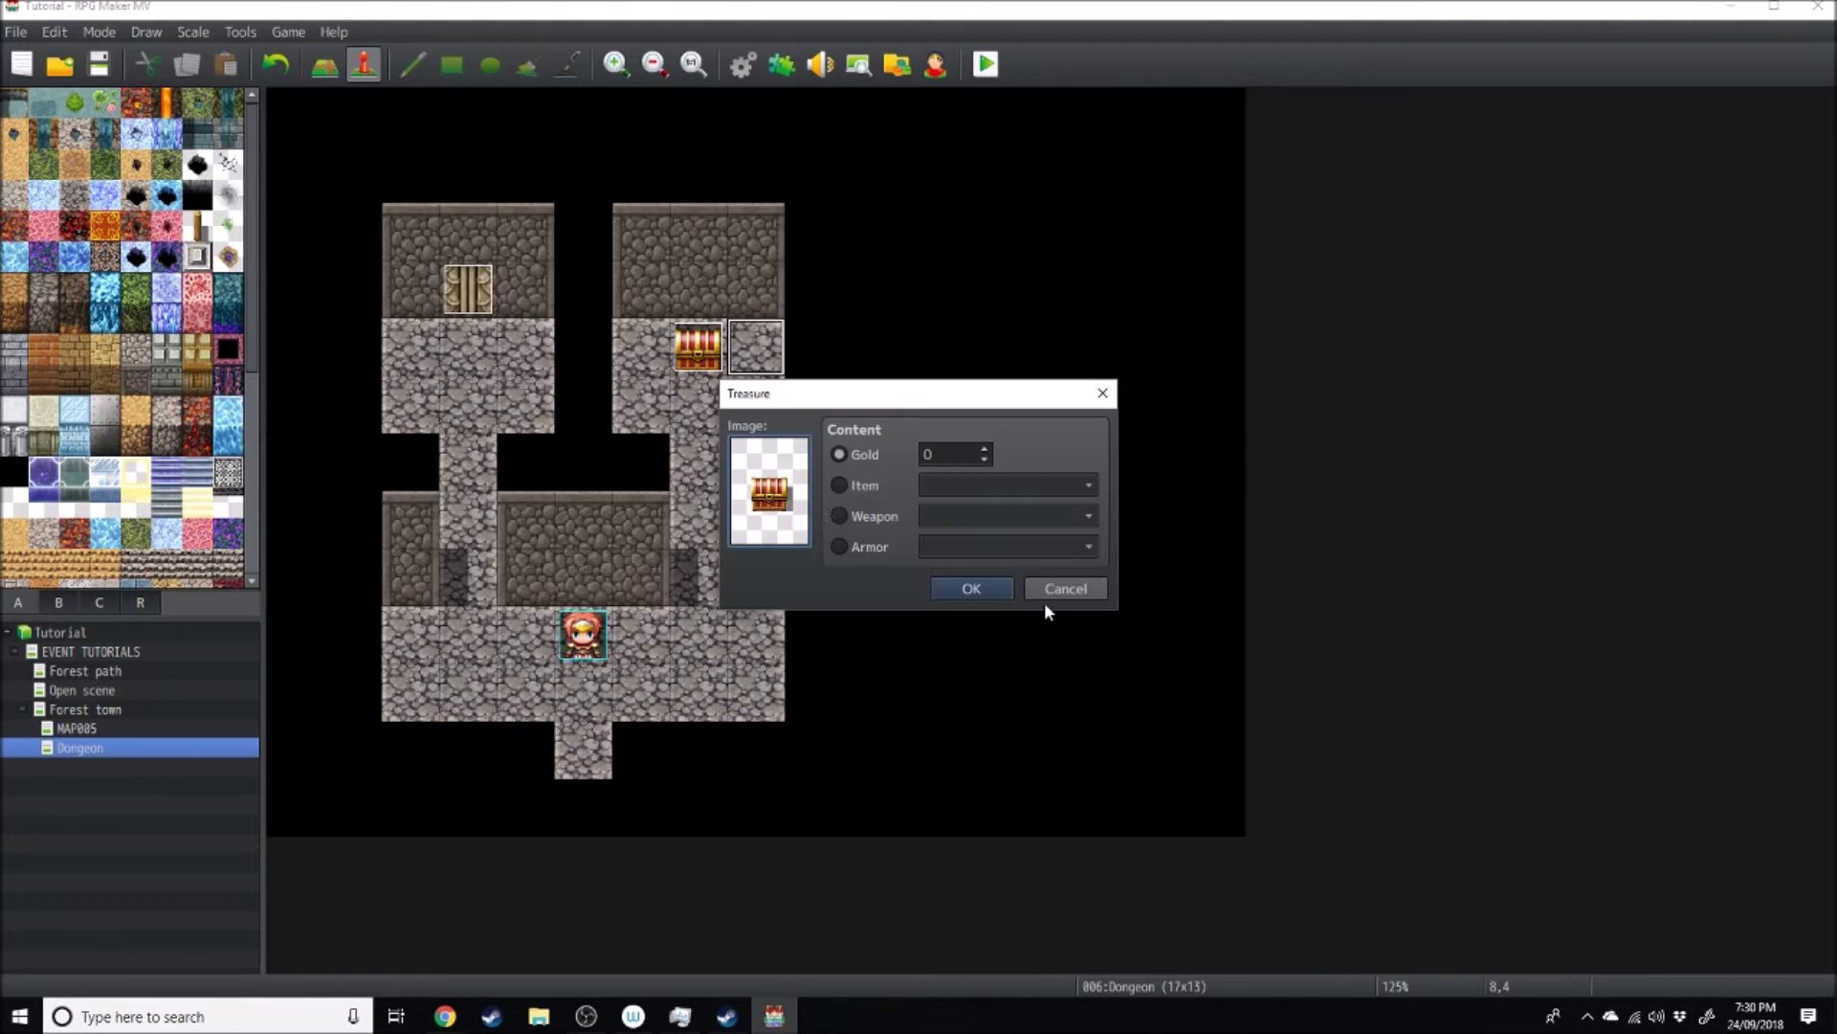
click(841, 485)
click(970, 484)
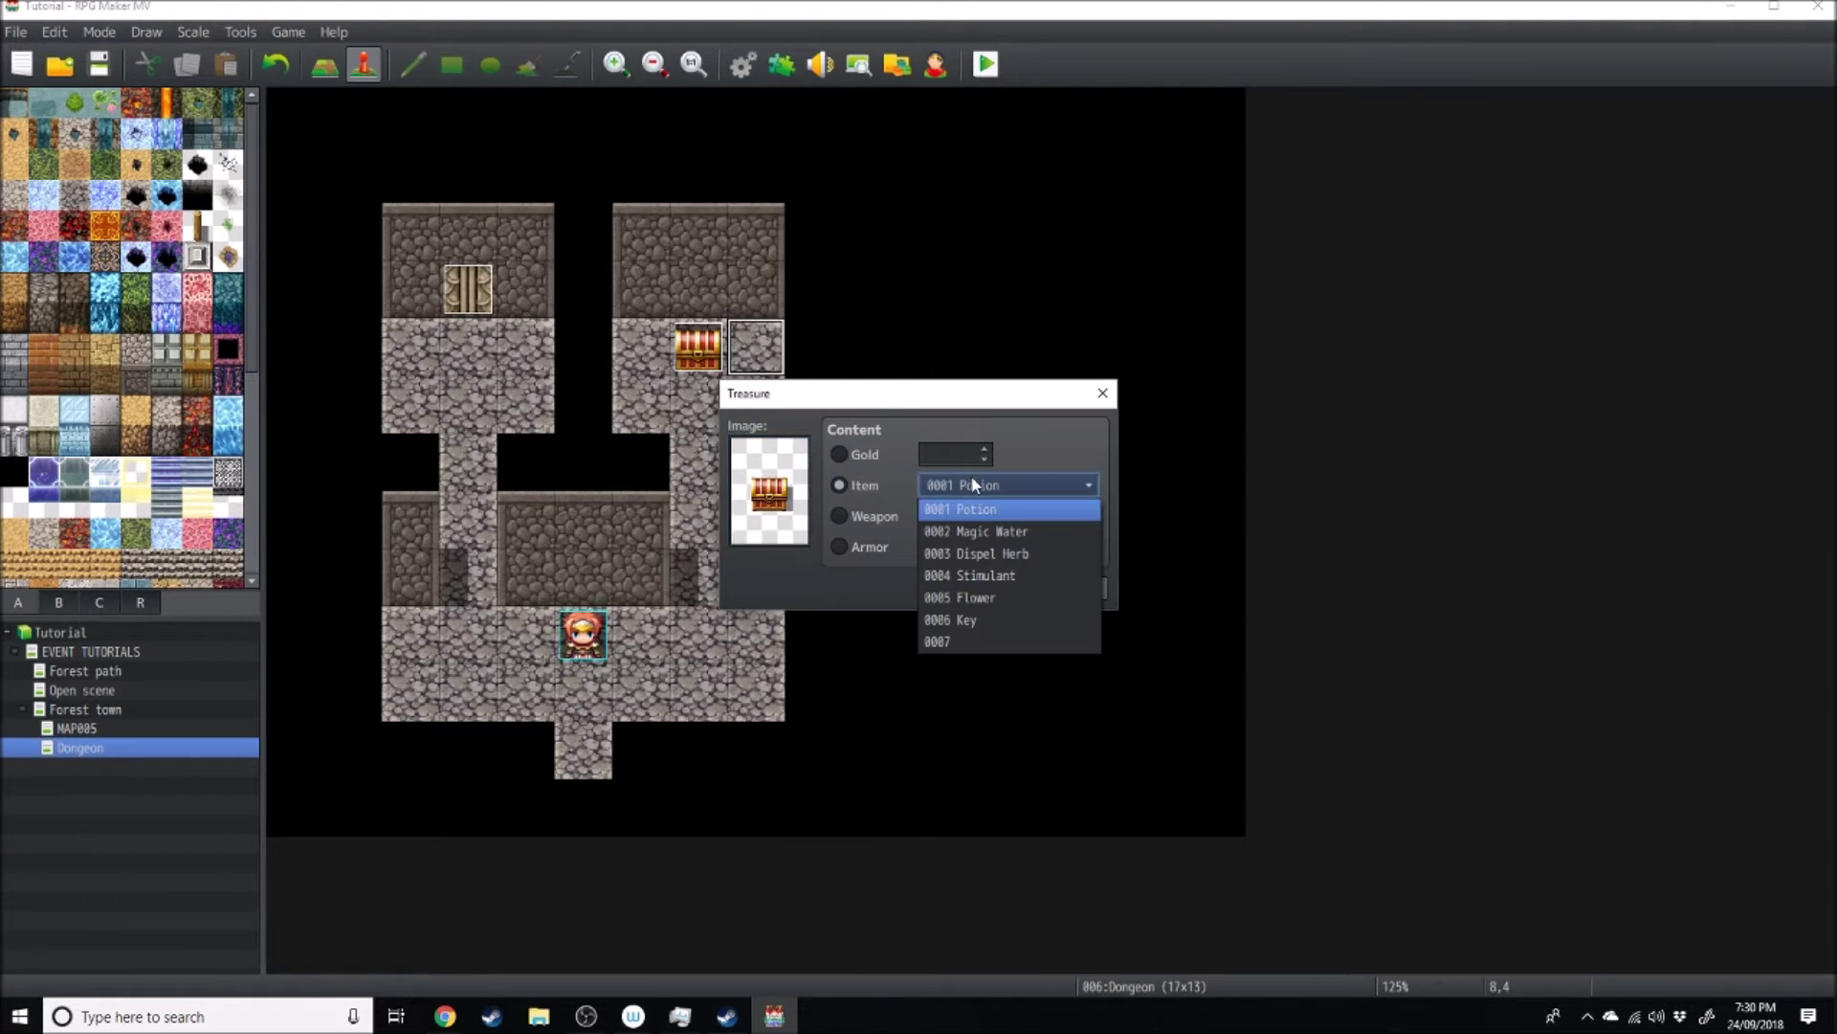
click(991, 598)
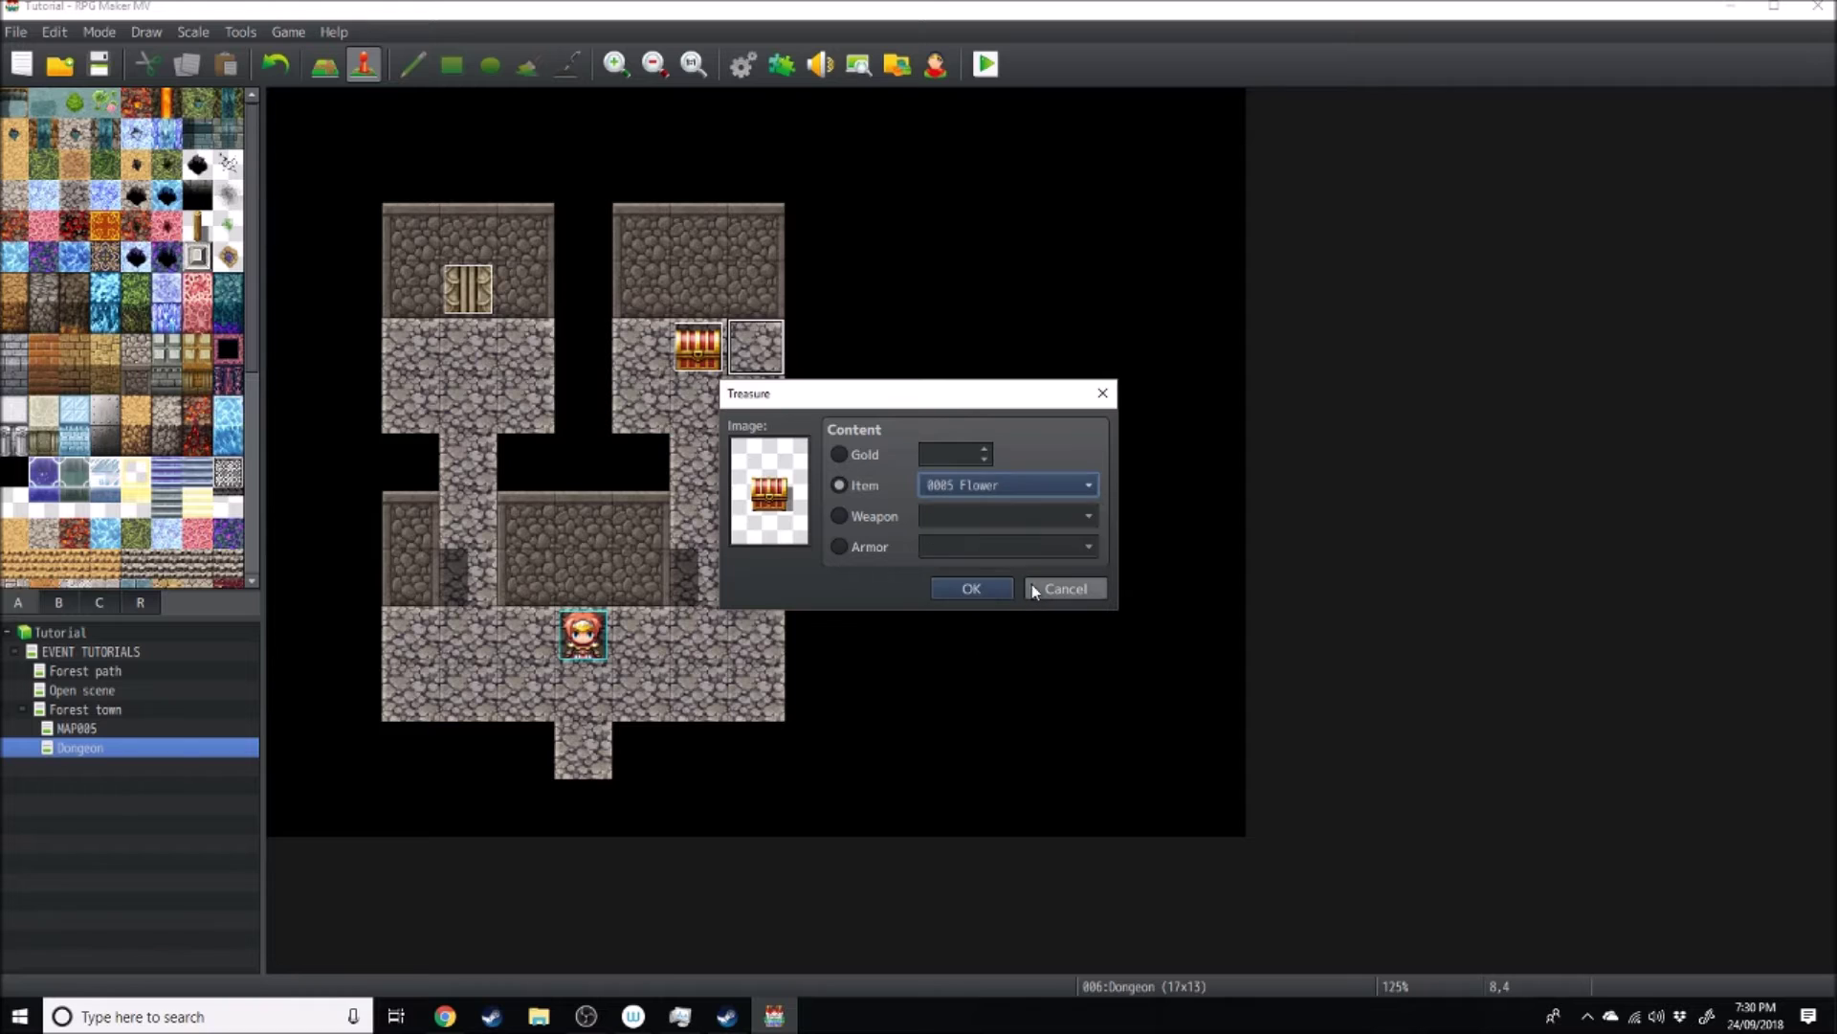
click(698, 350)
Step: Change the Gate event's If condition from the Key item to variable 0003 Key
double_click(468, 288)
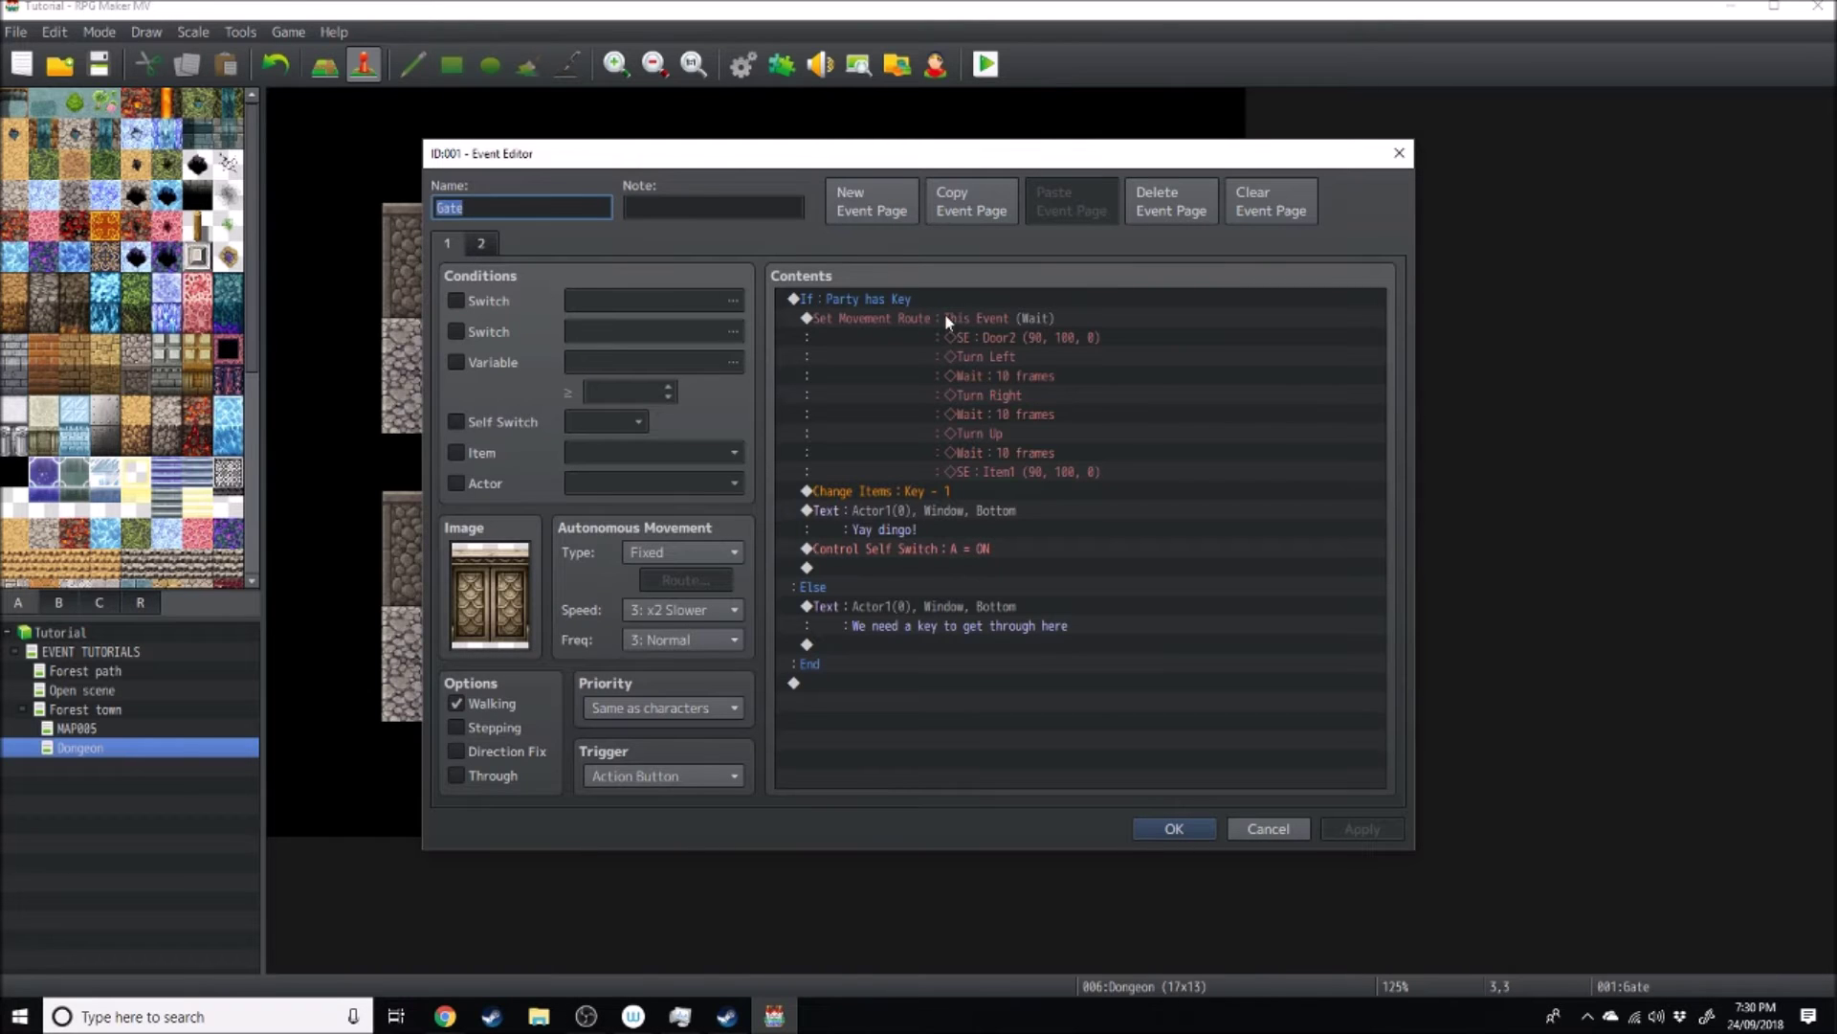
click(854, 301)
right_click(854, 297)
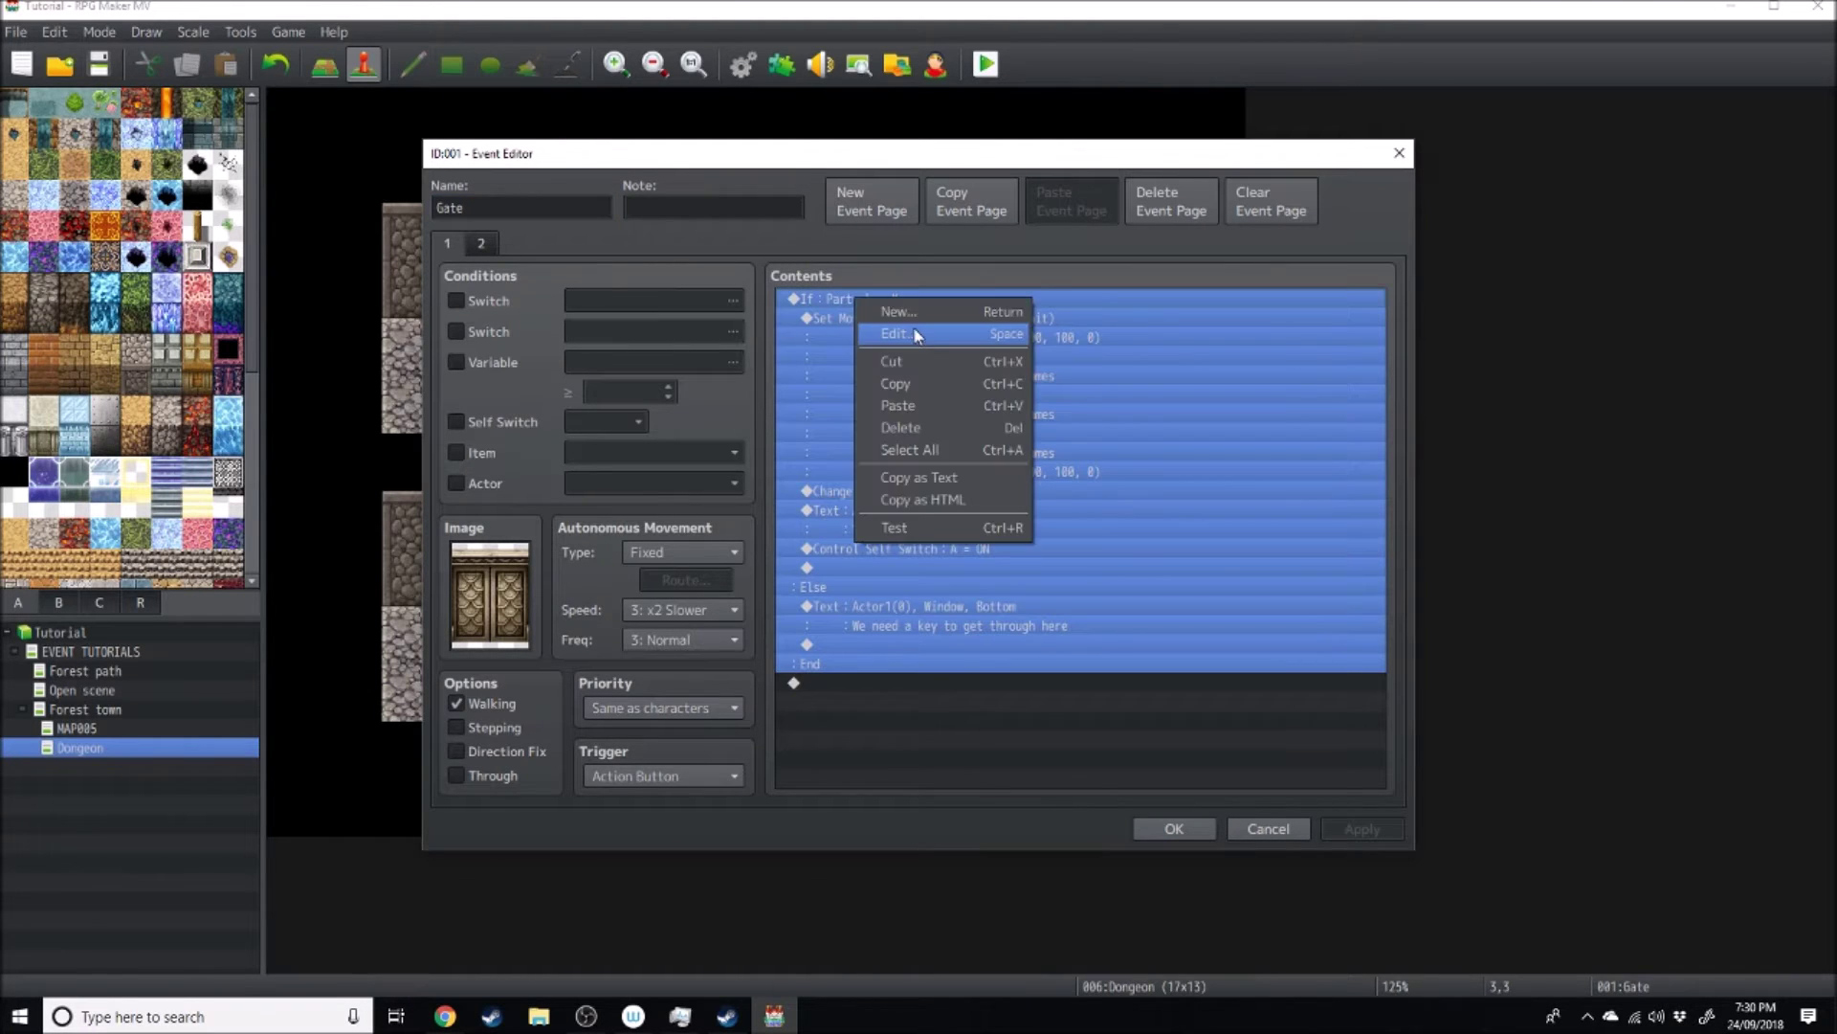
click(916, 335)
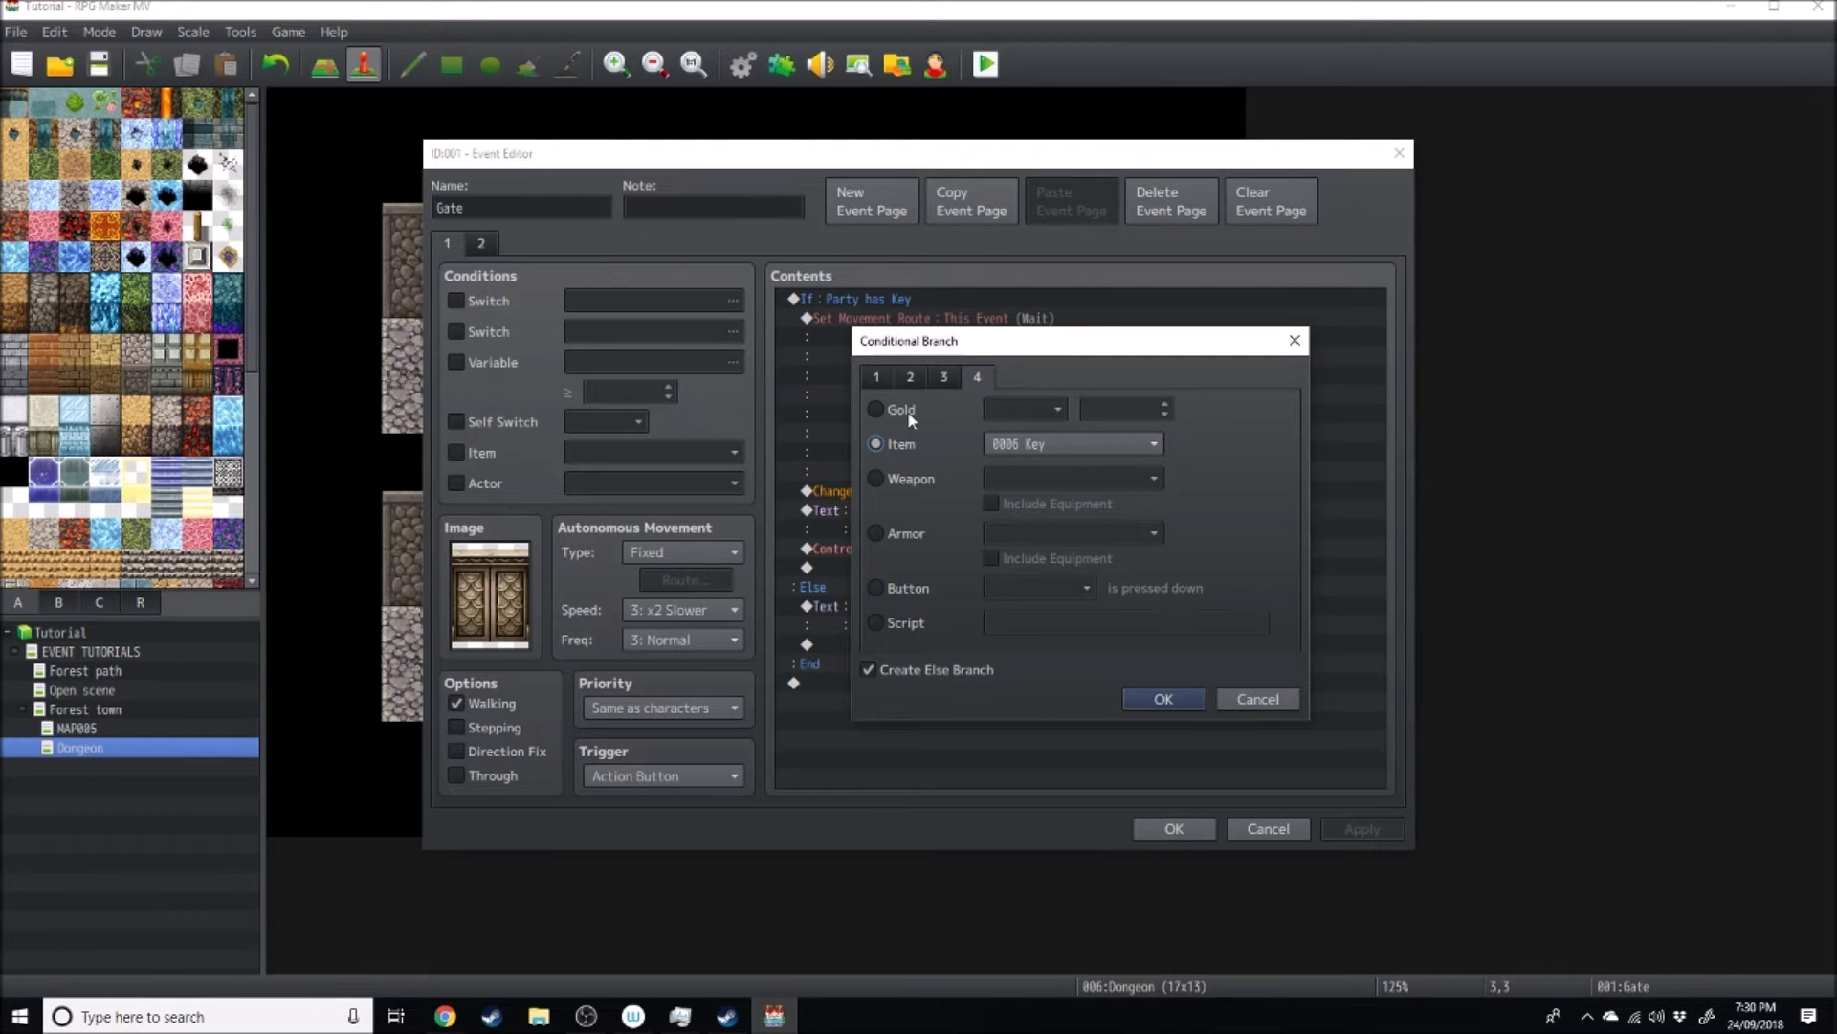
click(873, 379)
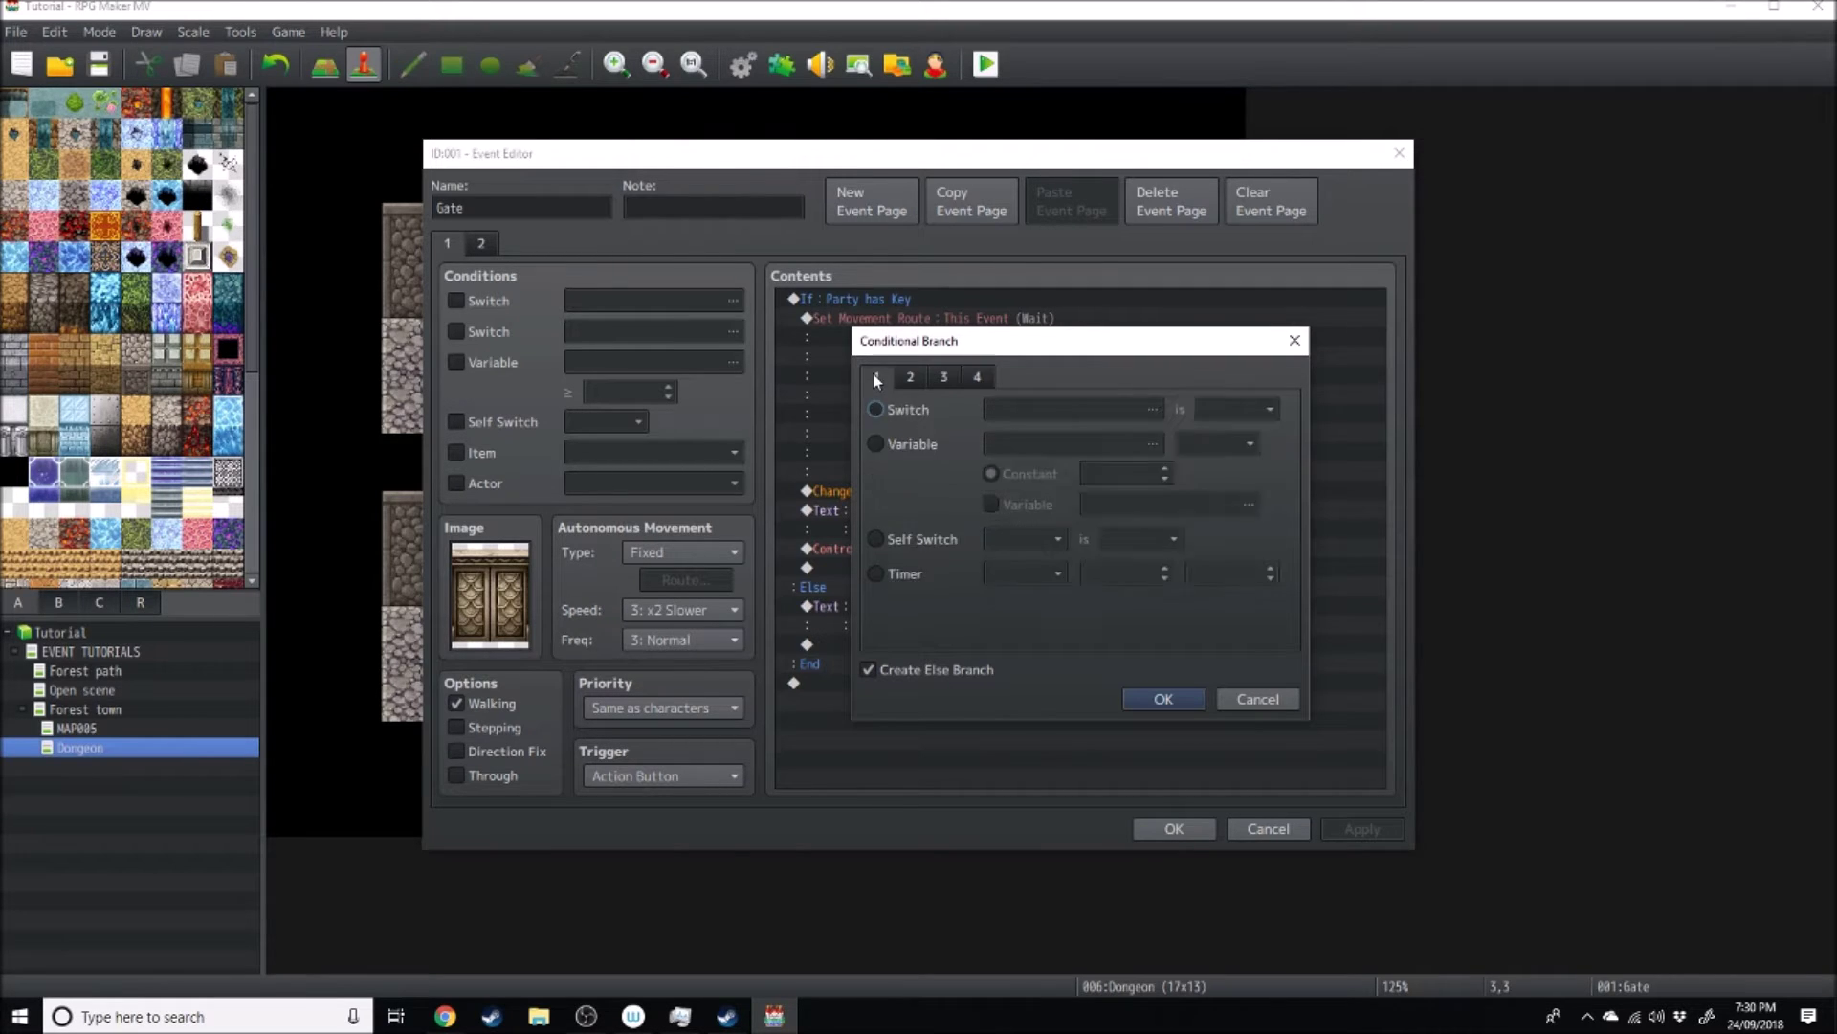
click(900, 446)
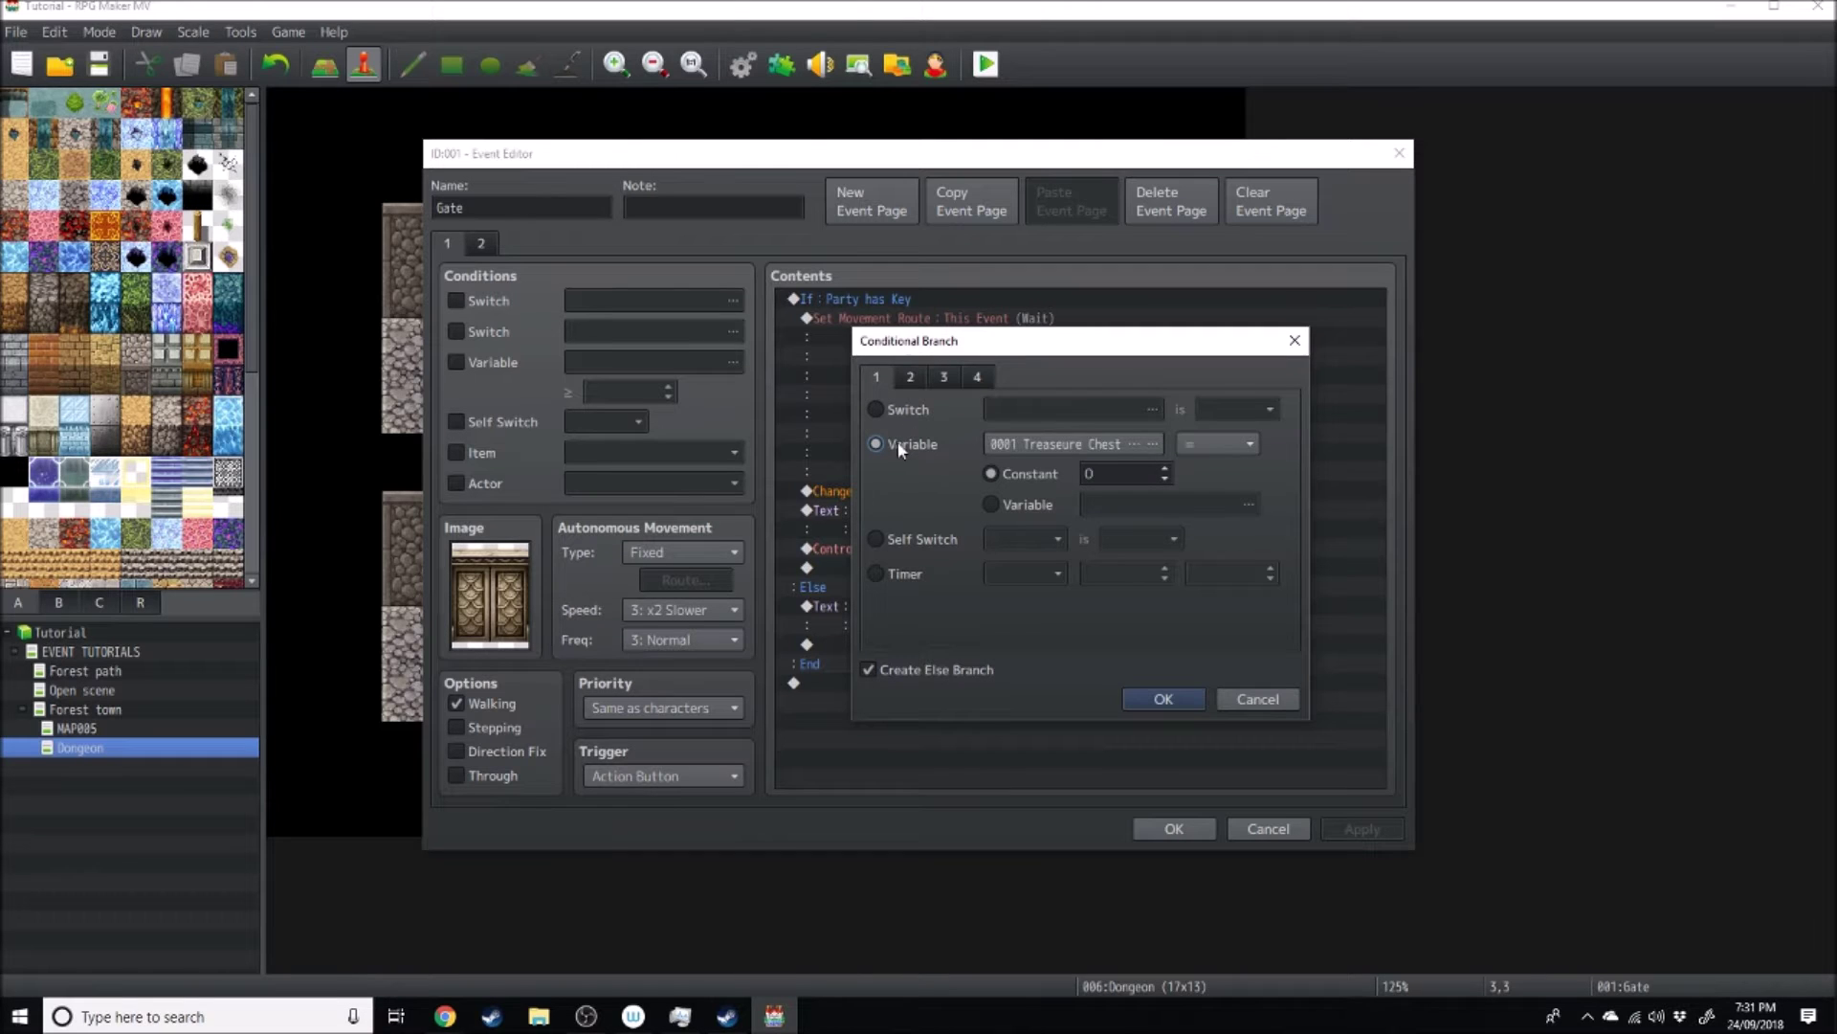
click(1149, 443)
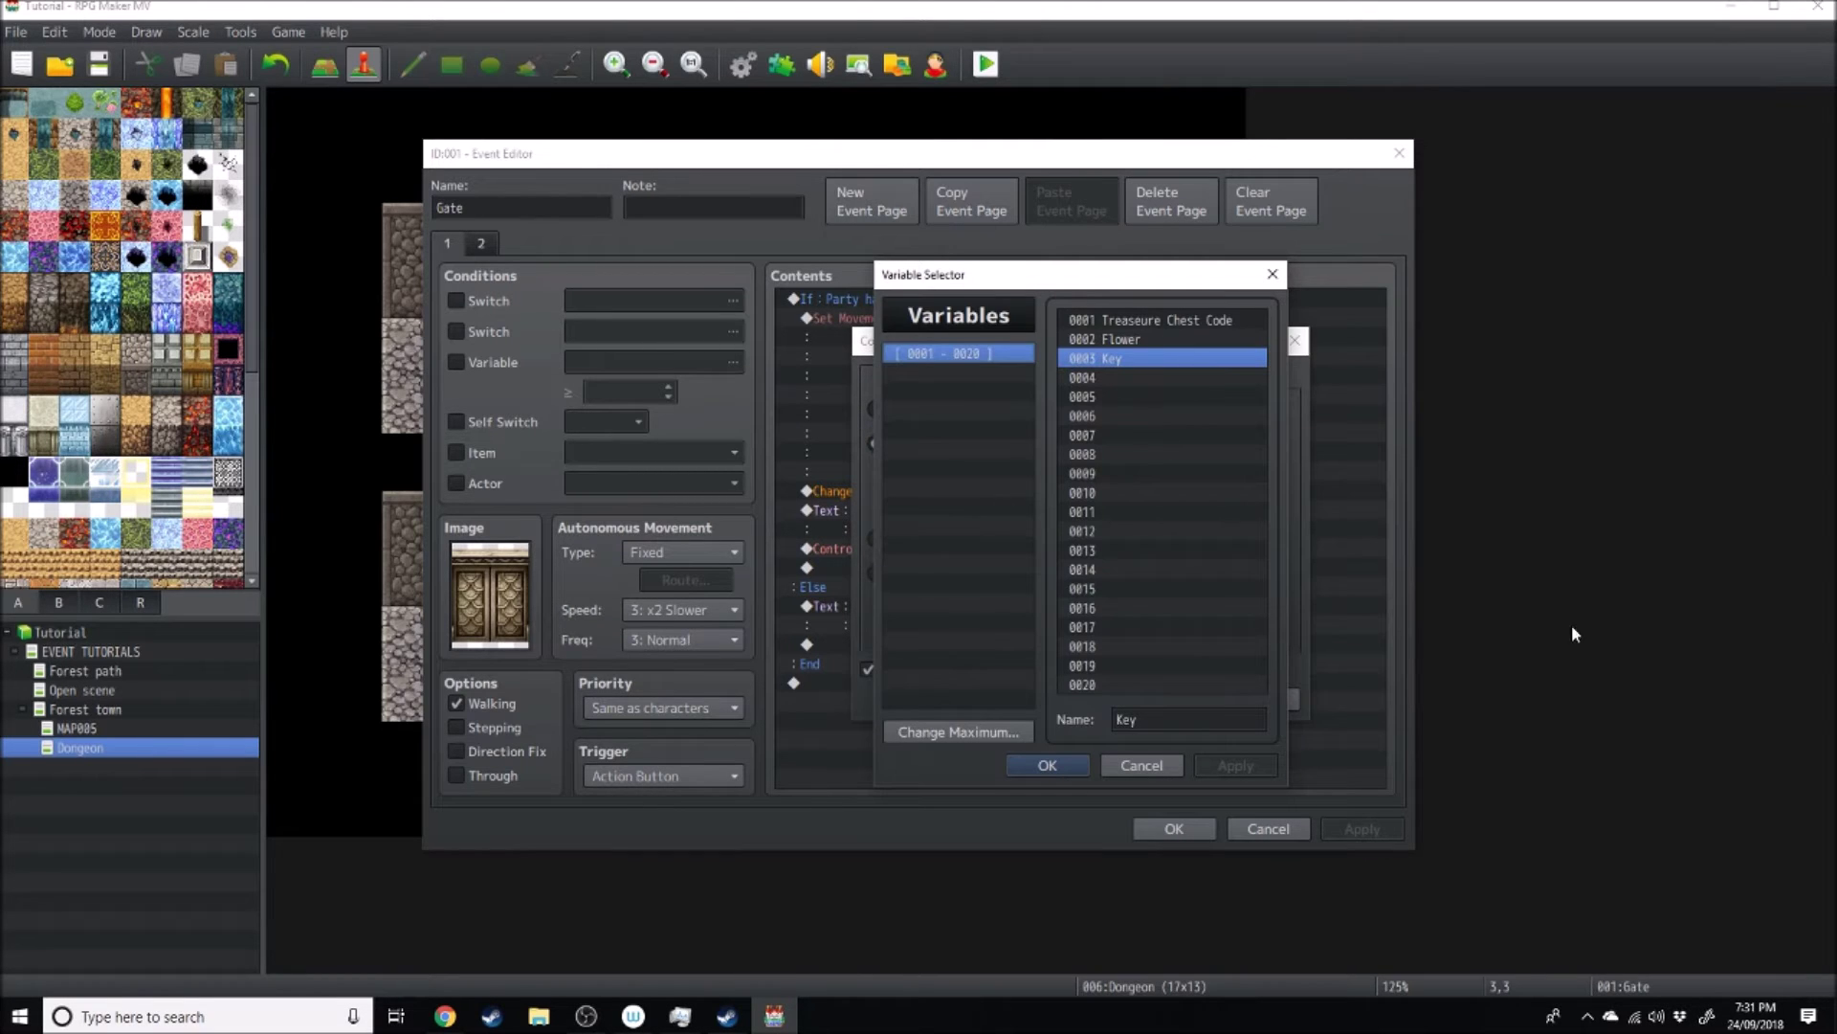
double_click(1114, 359)
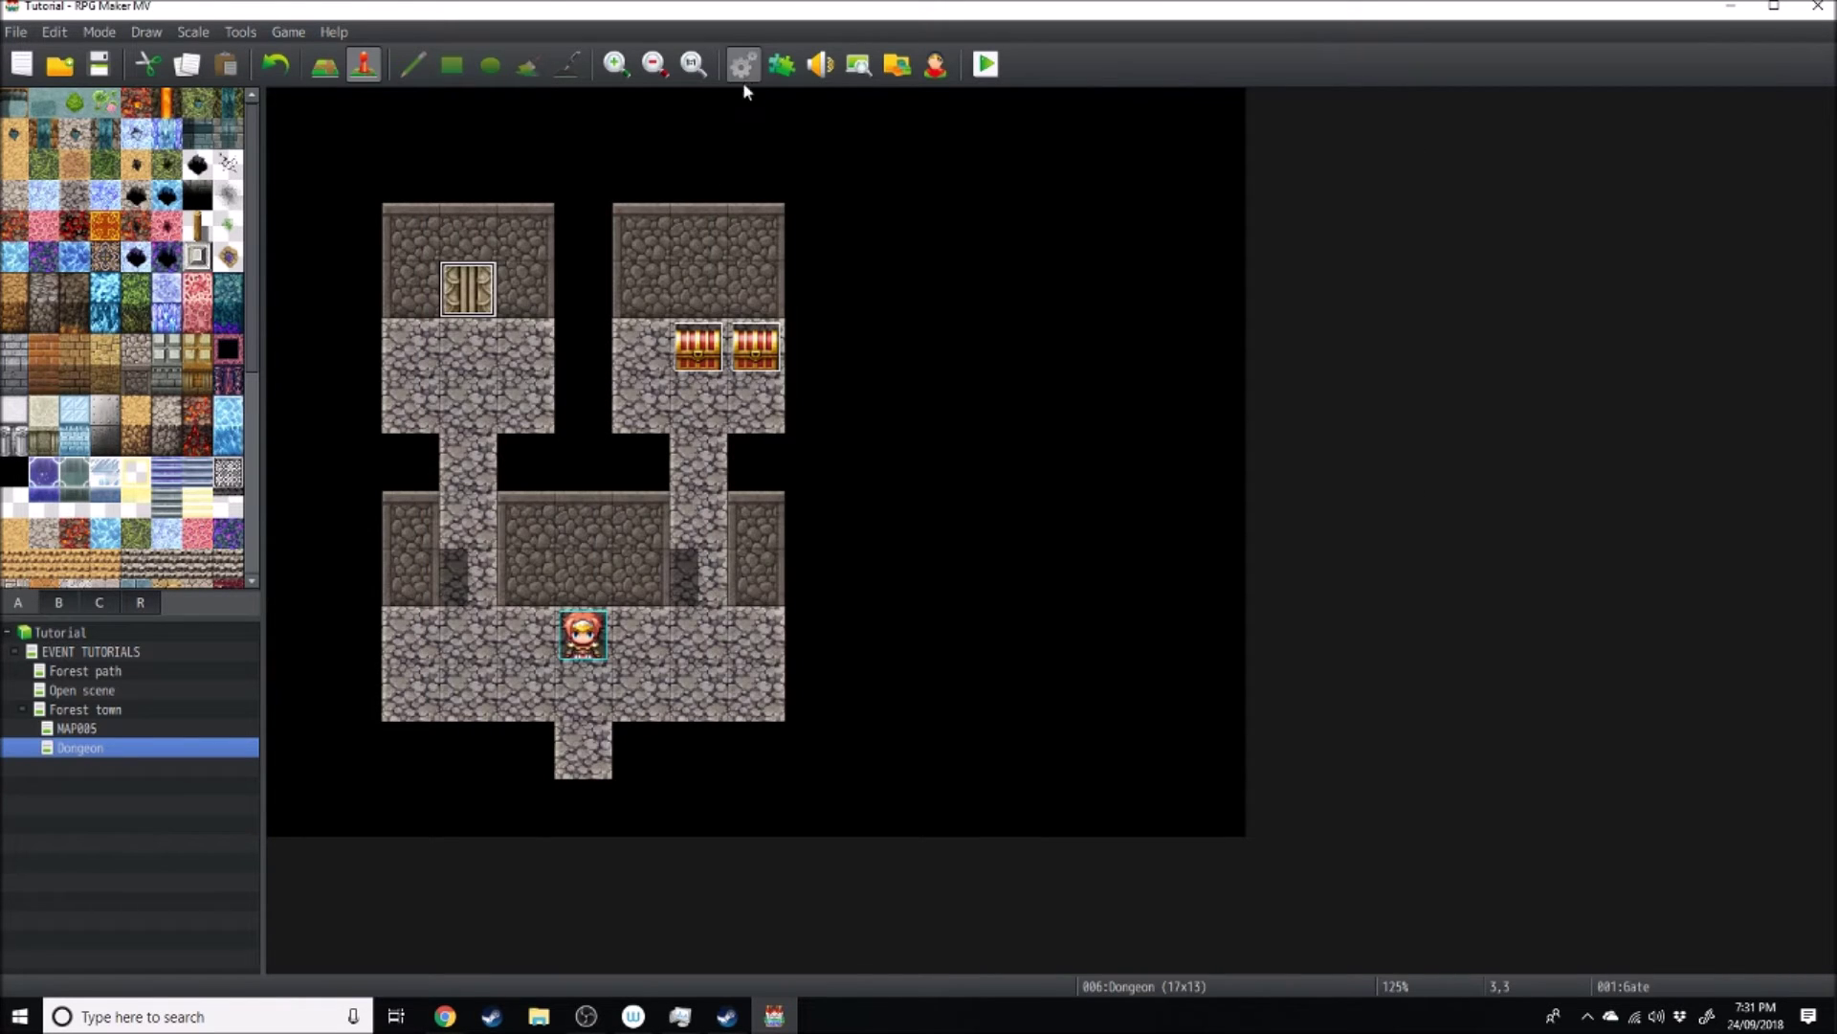
Step: Check the database, then reopen the Gate event and select its key-check If block
click(744, 84)
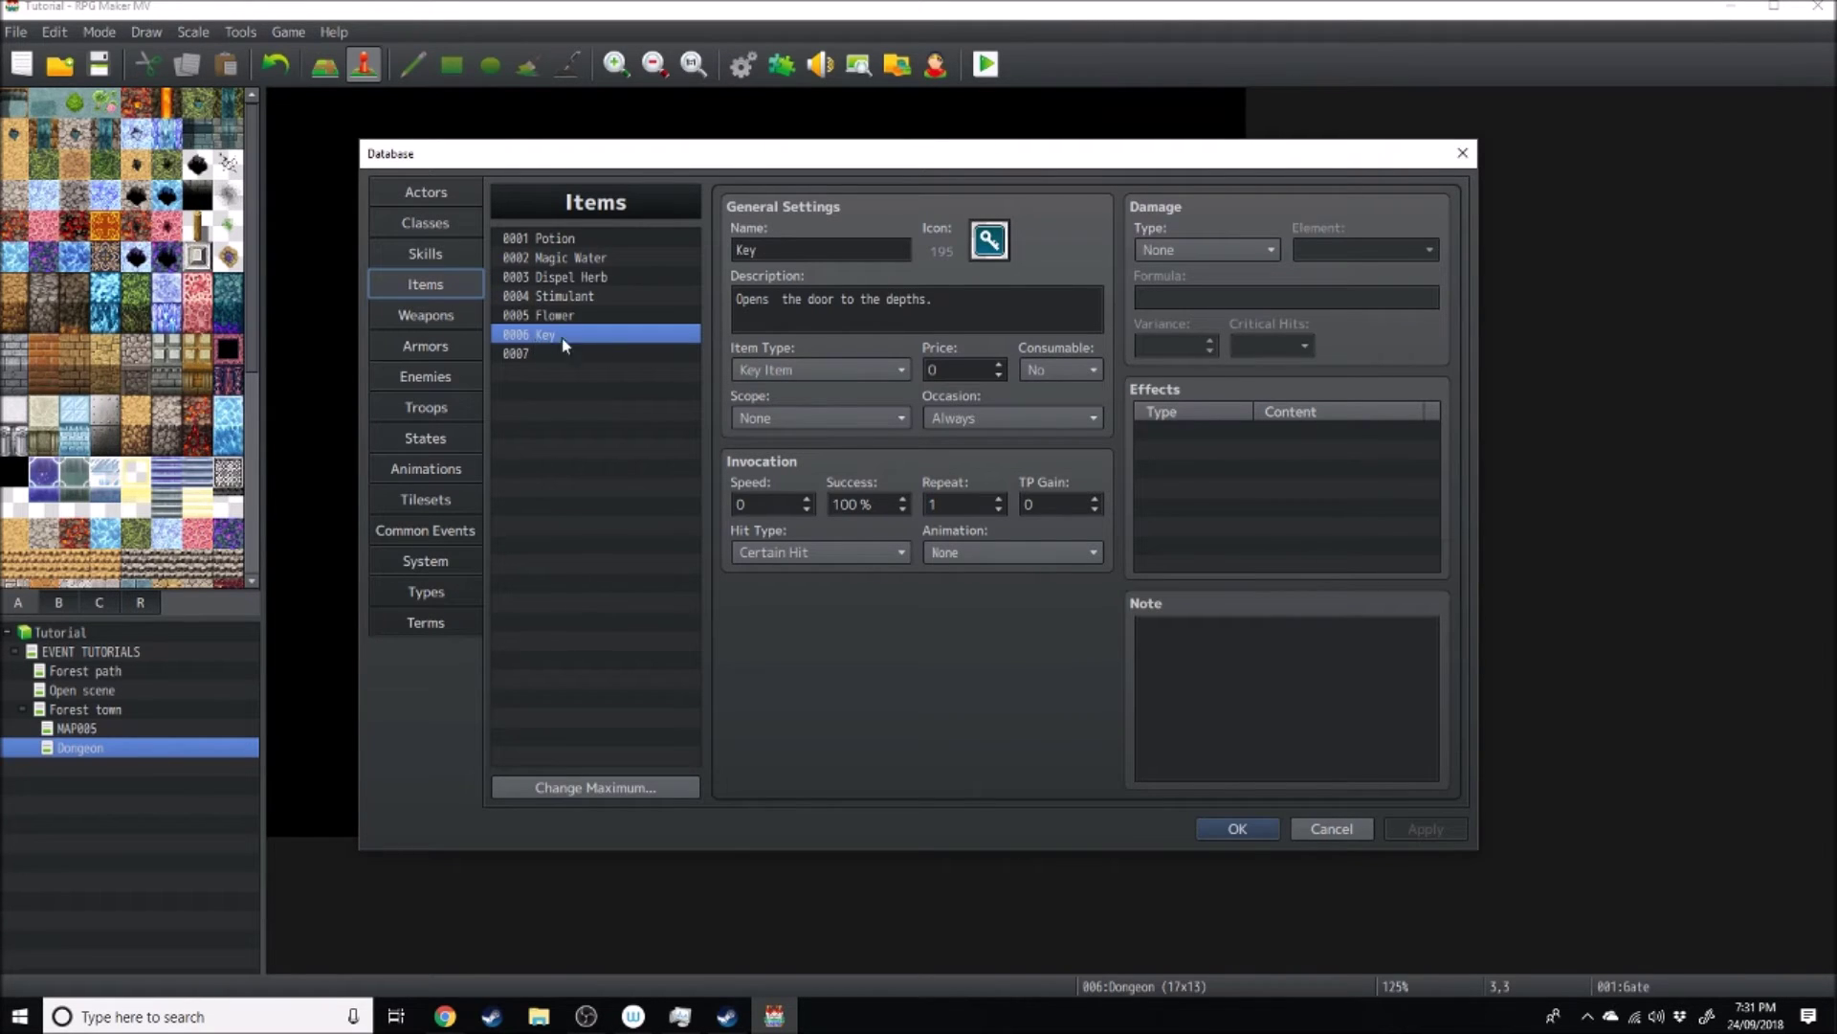
click(1250, 823)
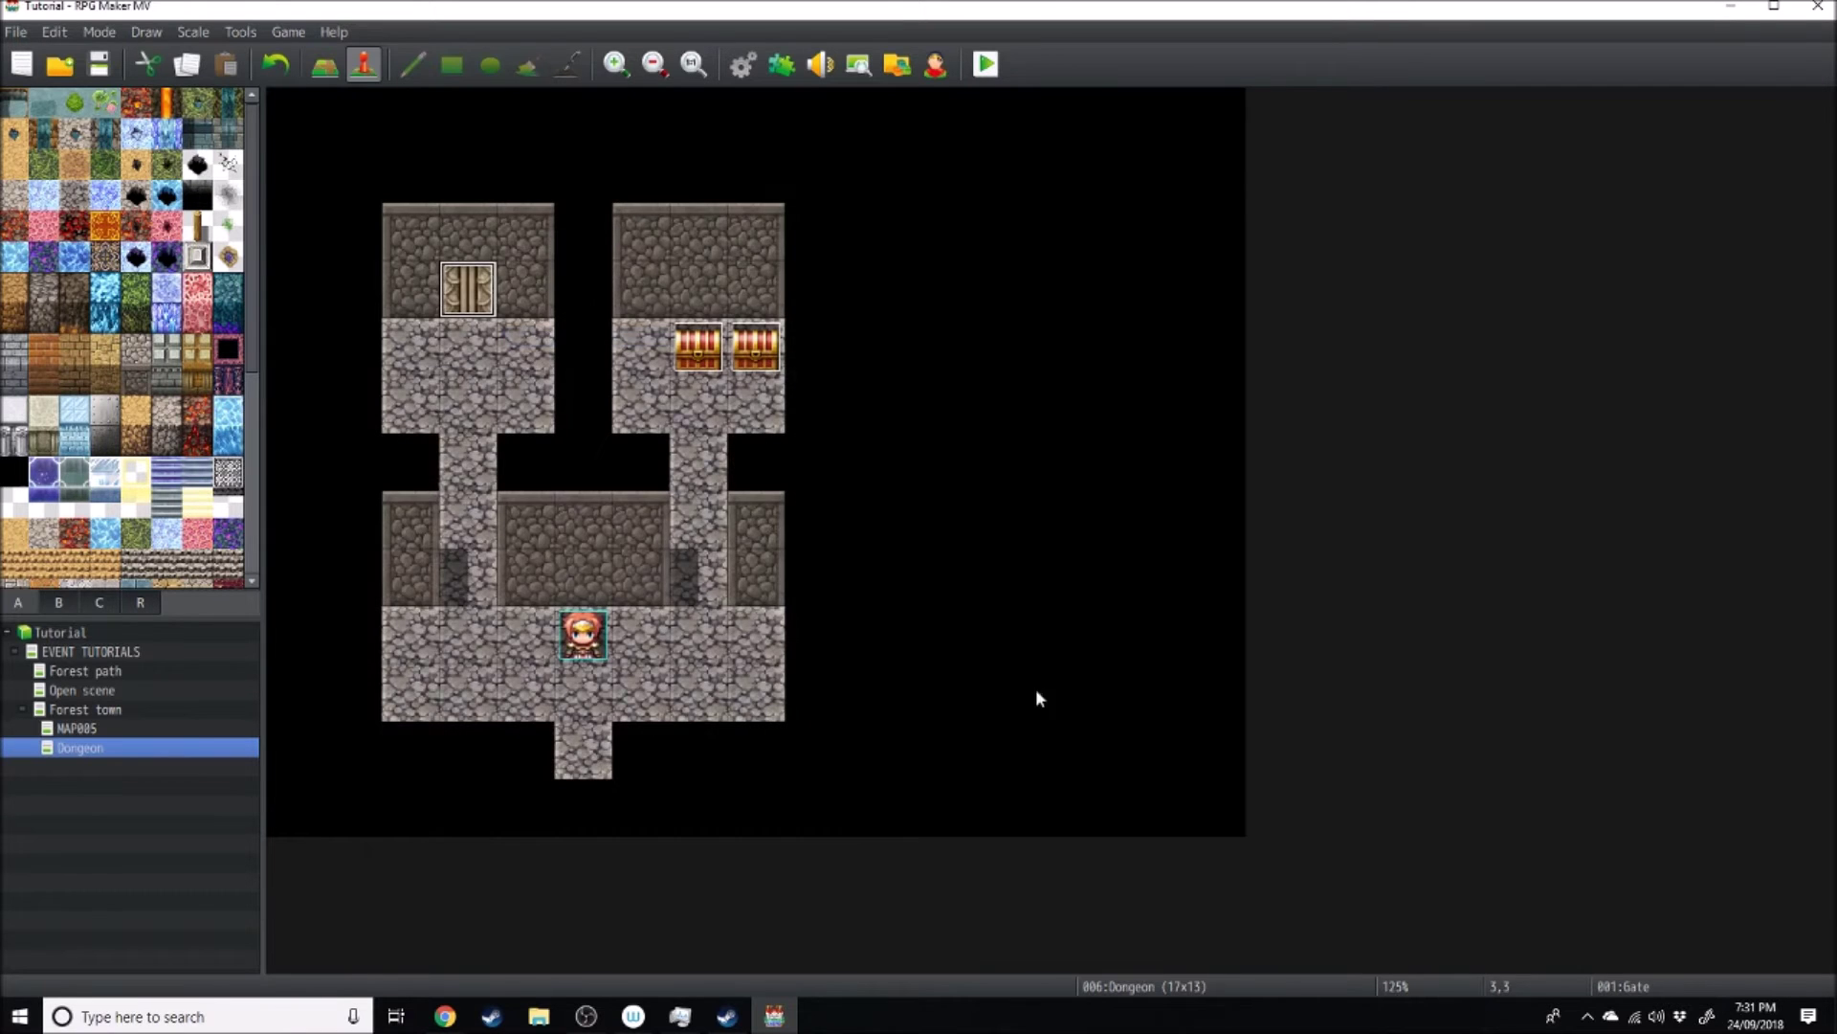
double_click(500, 292)
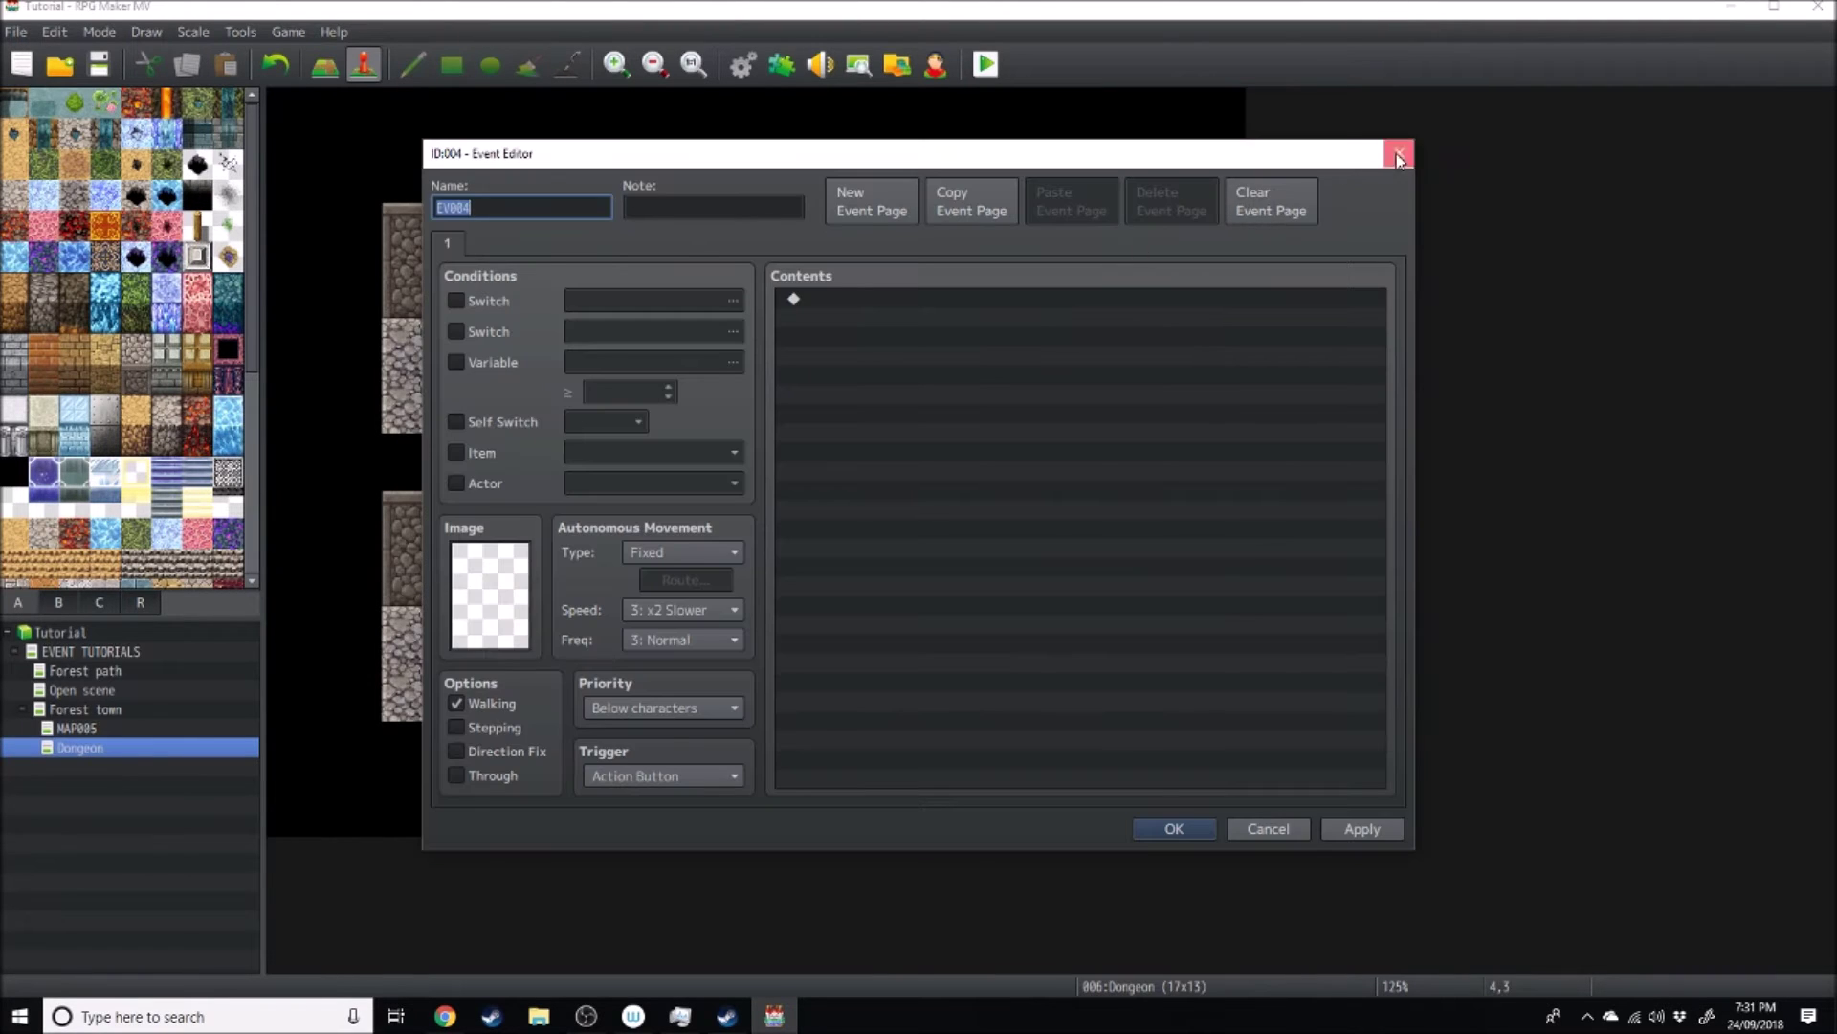
key(Escape)
double_click(483, 295)
click(874, 299)
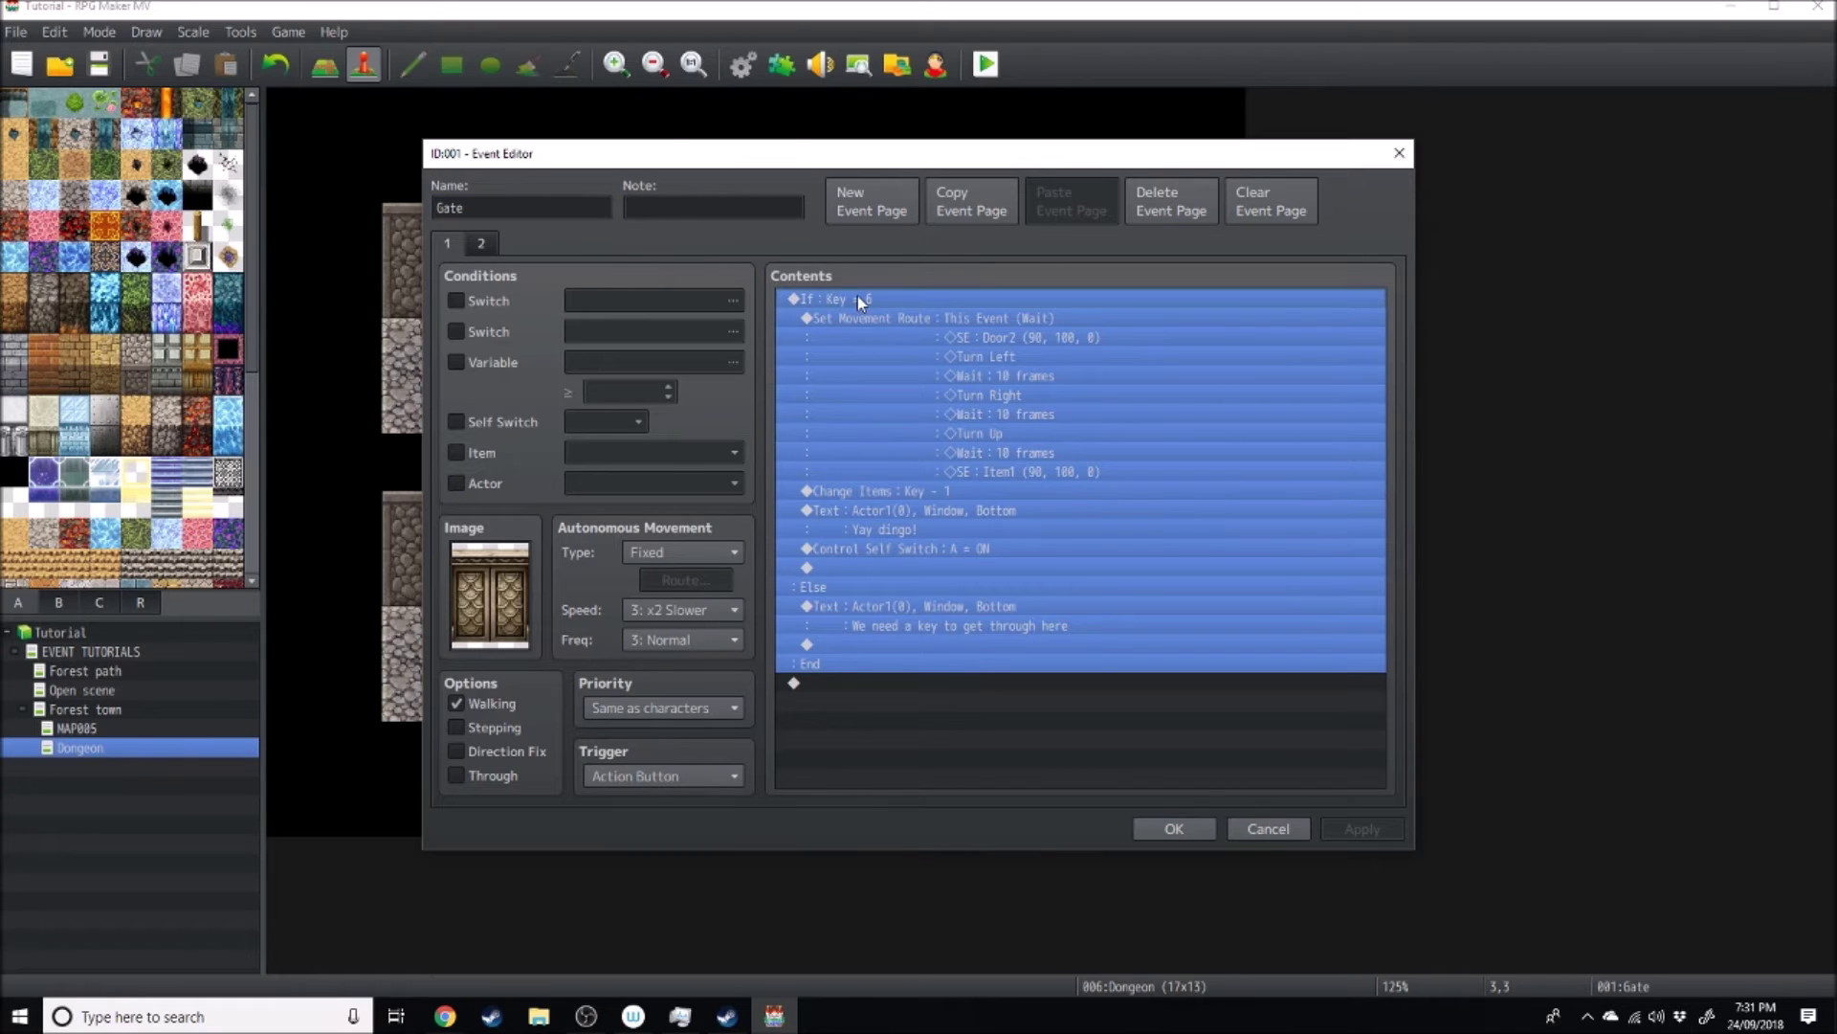
key(Insert)
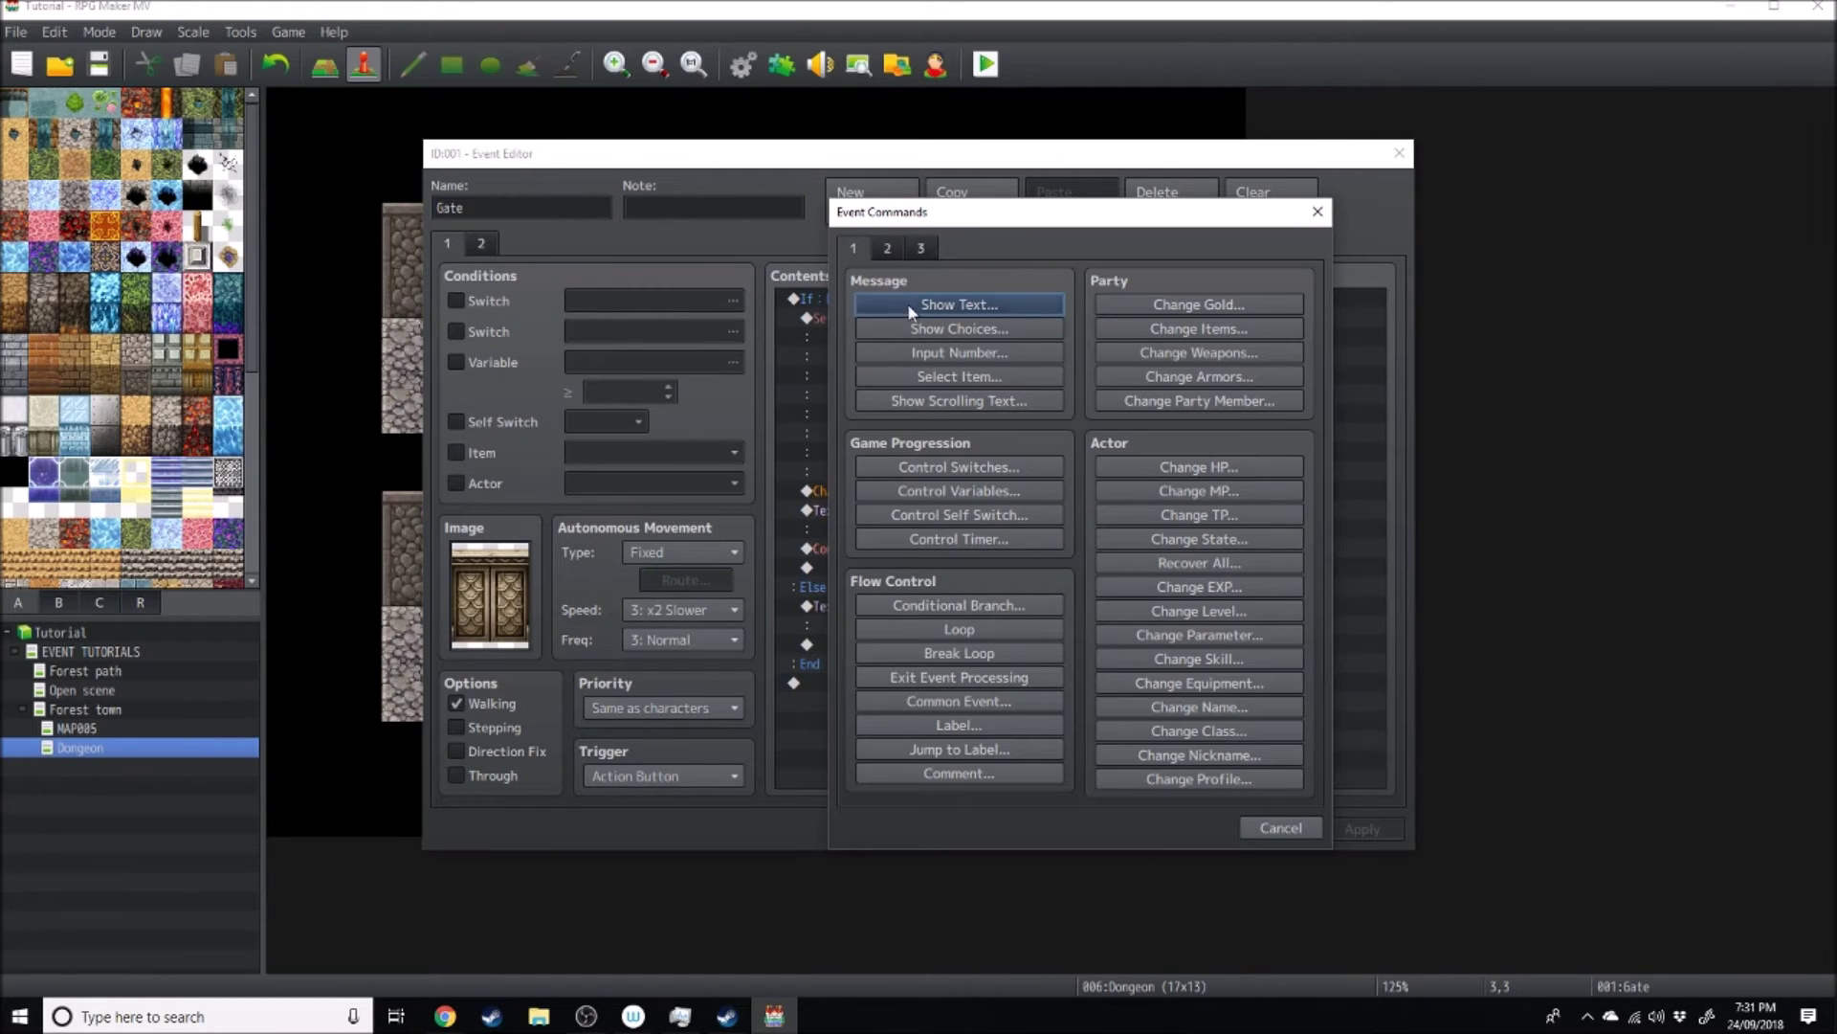
Step: Add a Select Item command storing the chosen Key Item in variable 0003 Key
click(998, 372)
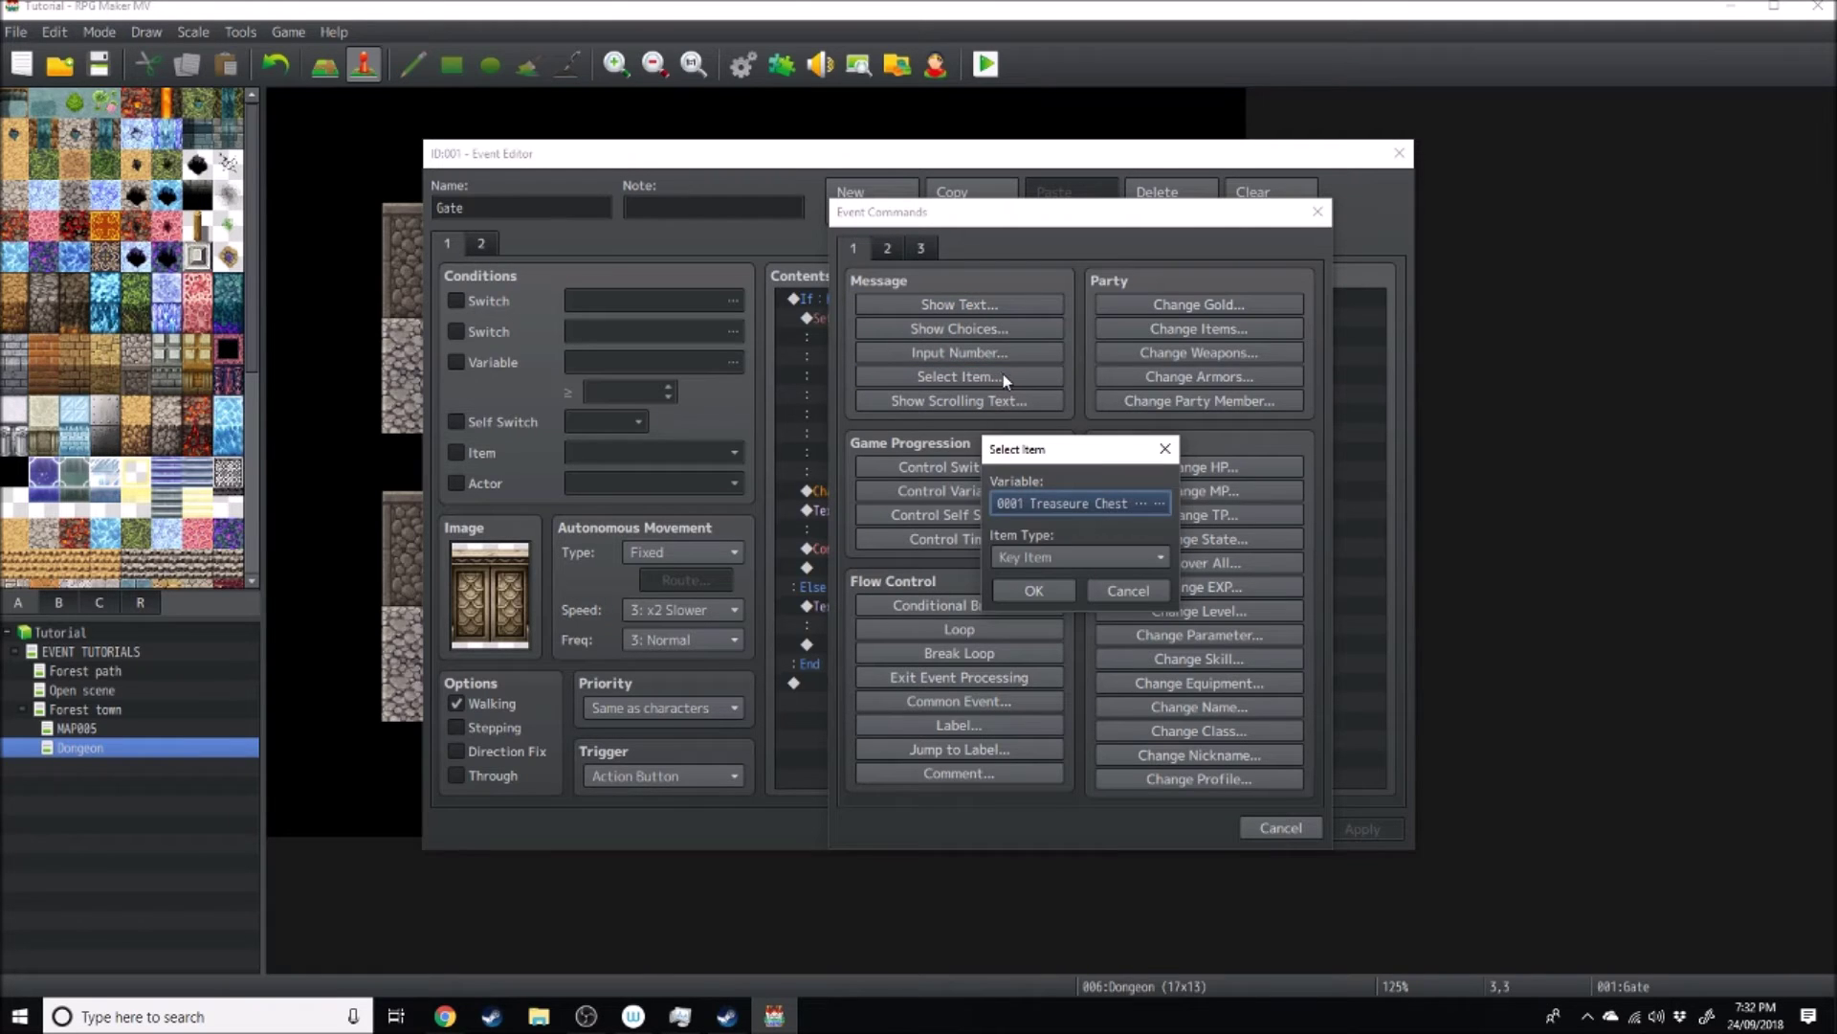
double_click(1064, 502)
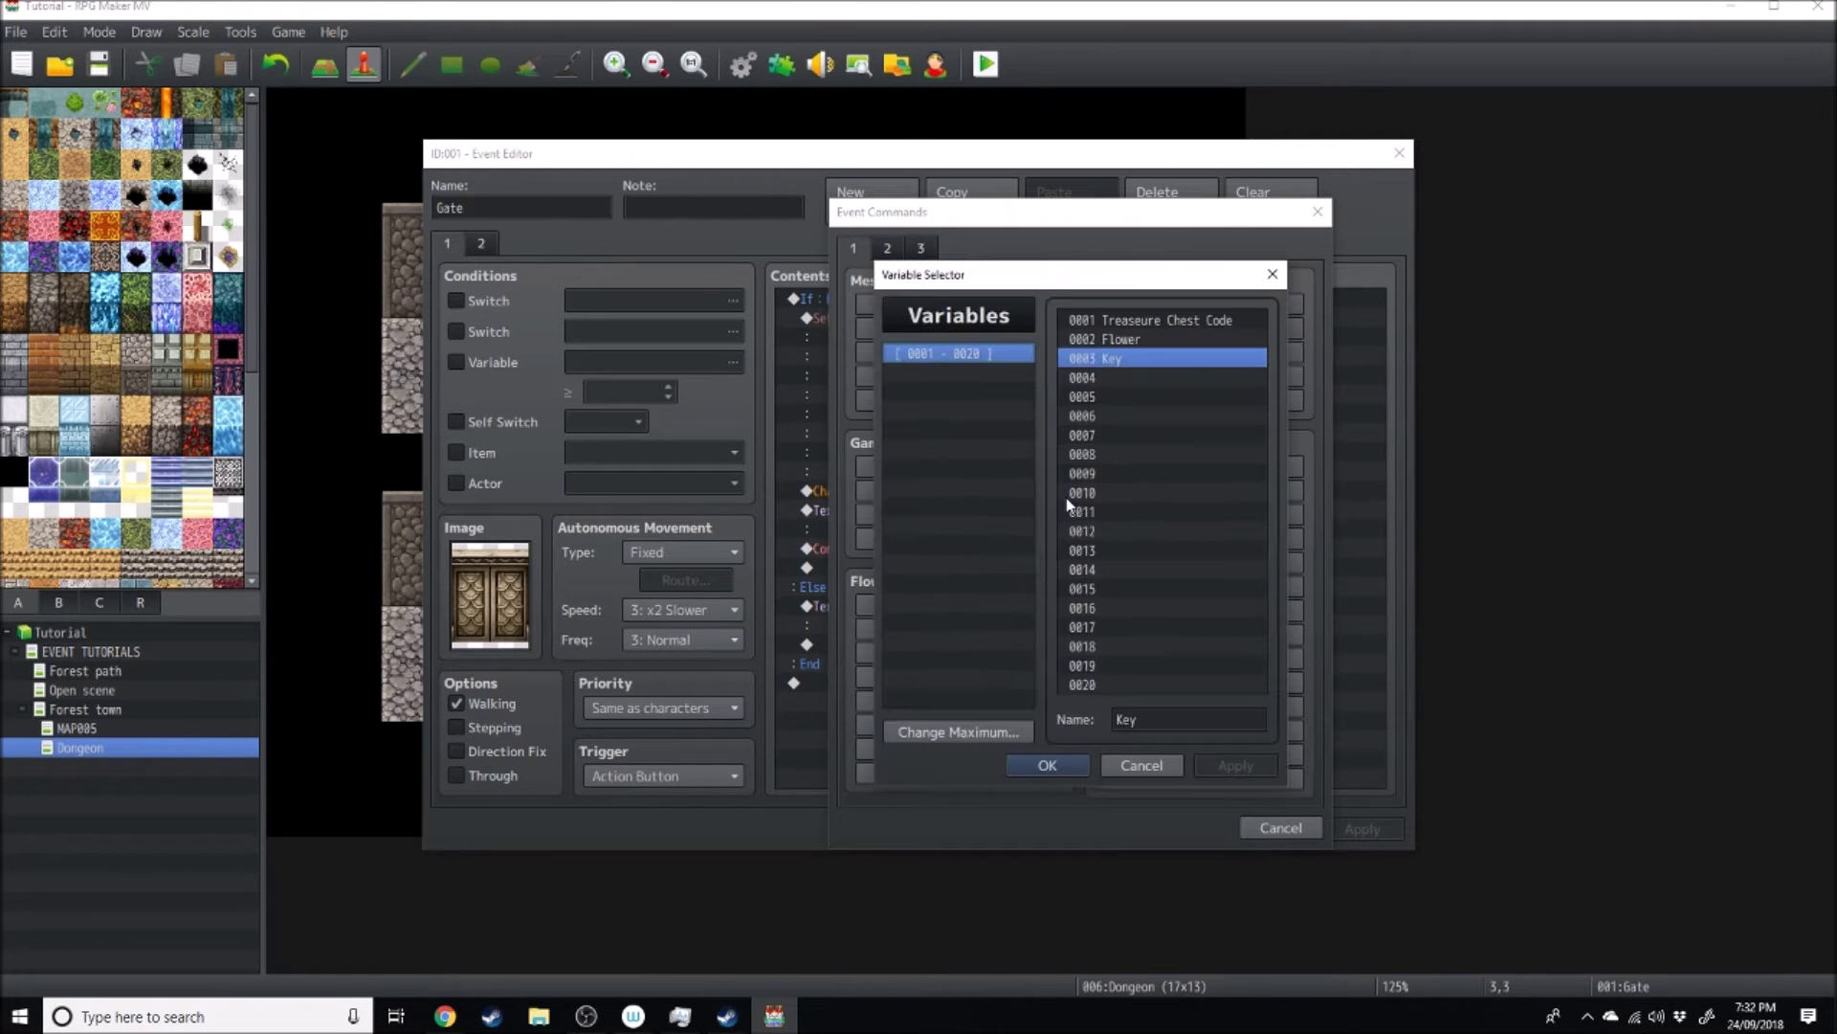
double_click(1112, 360)
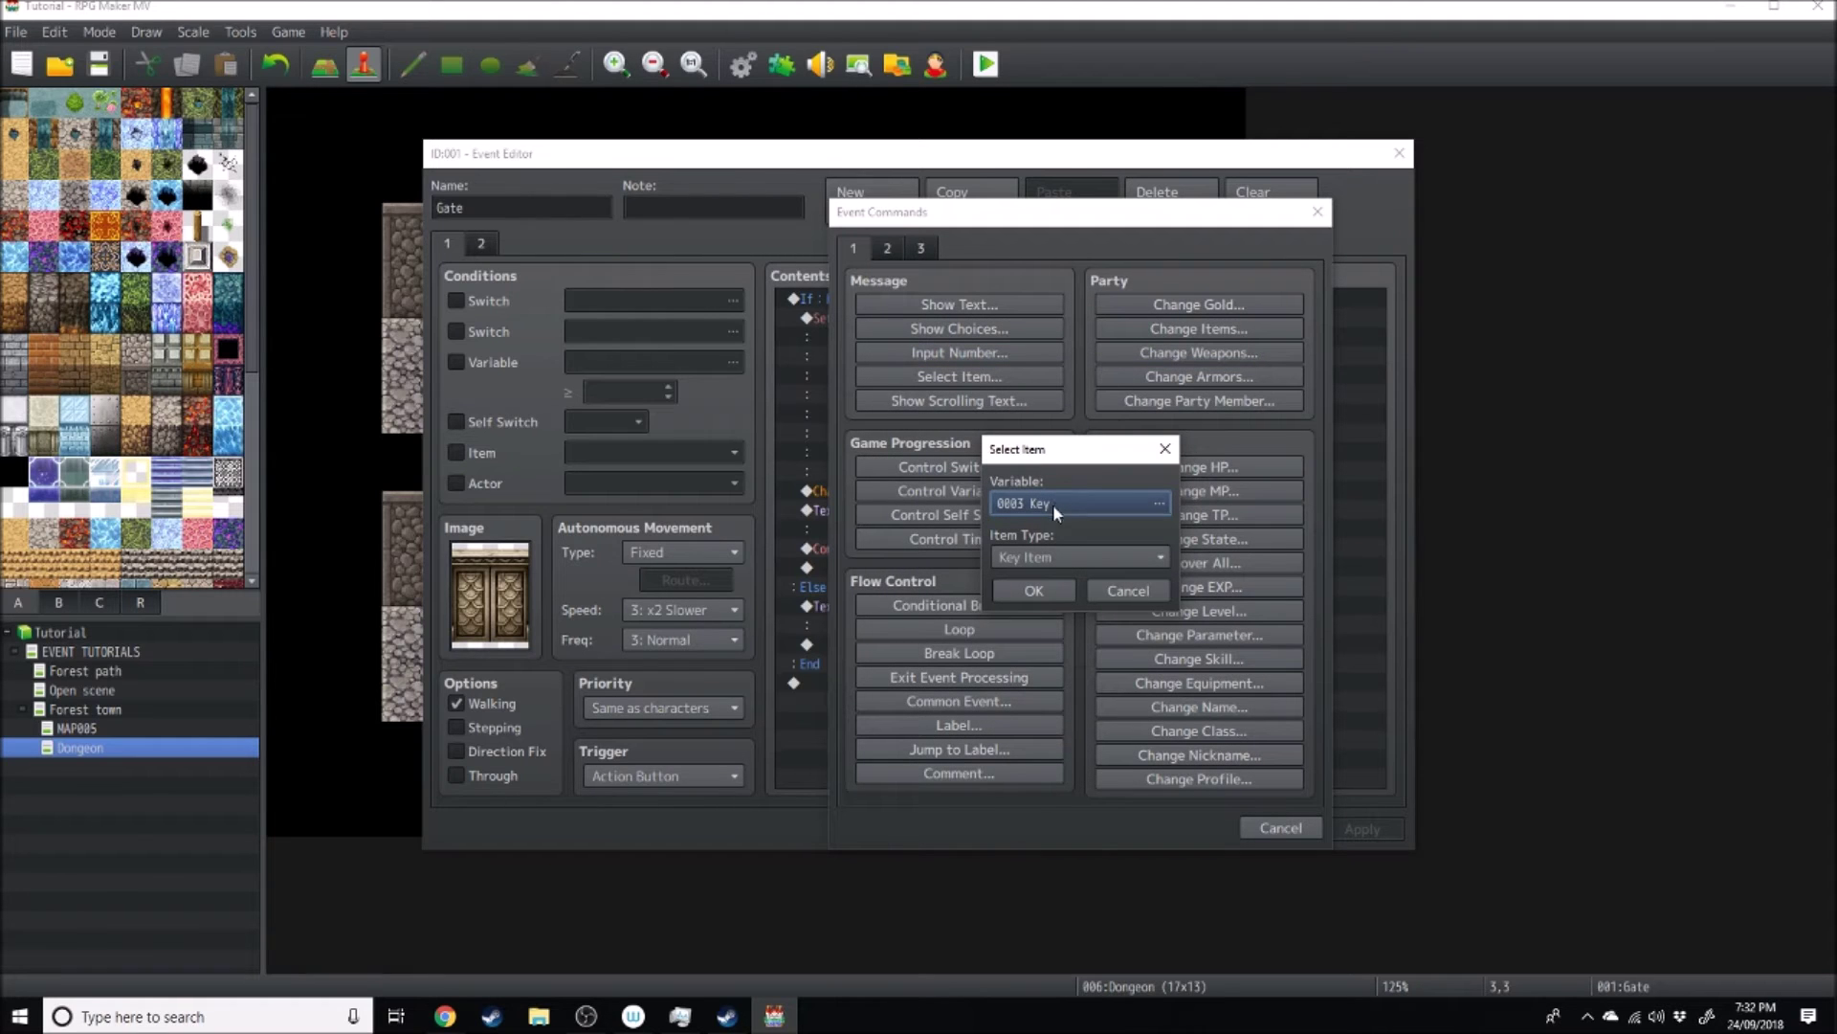
click(1048, 555)
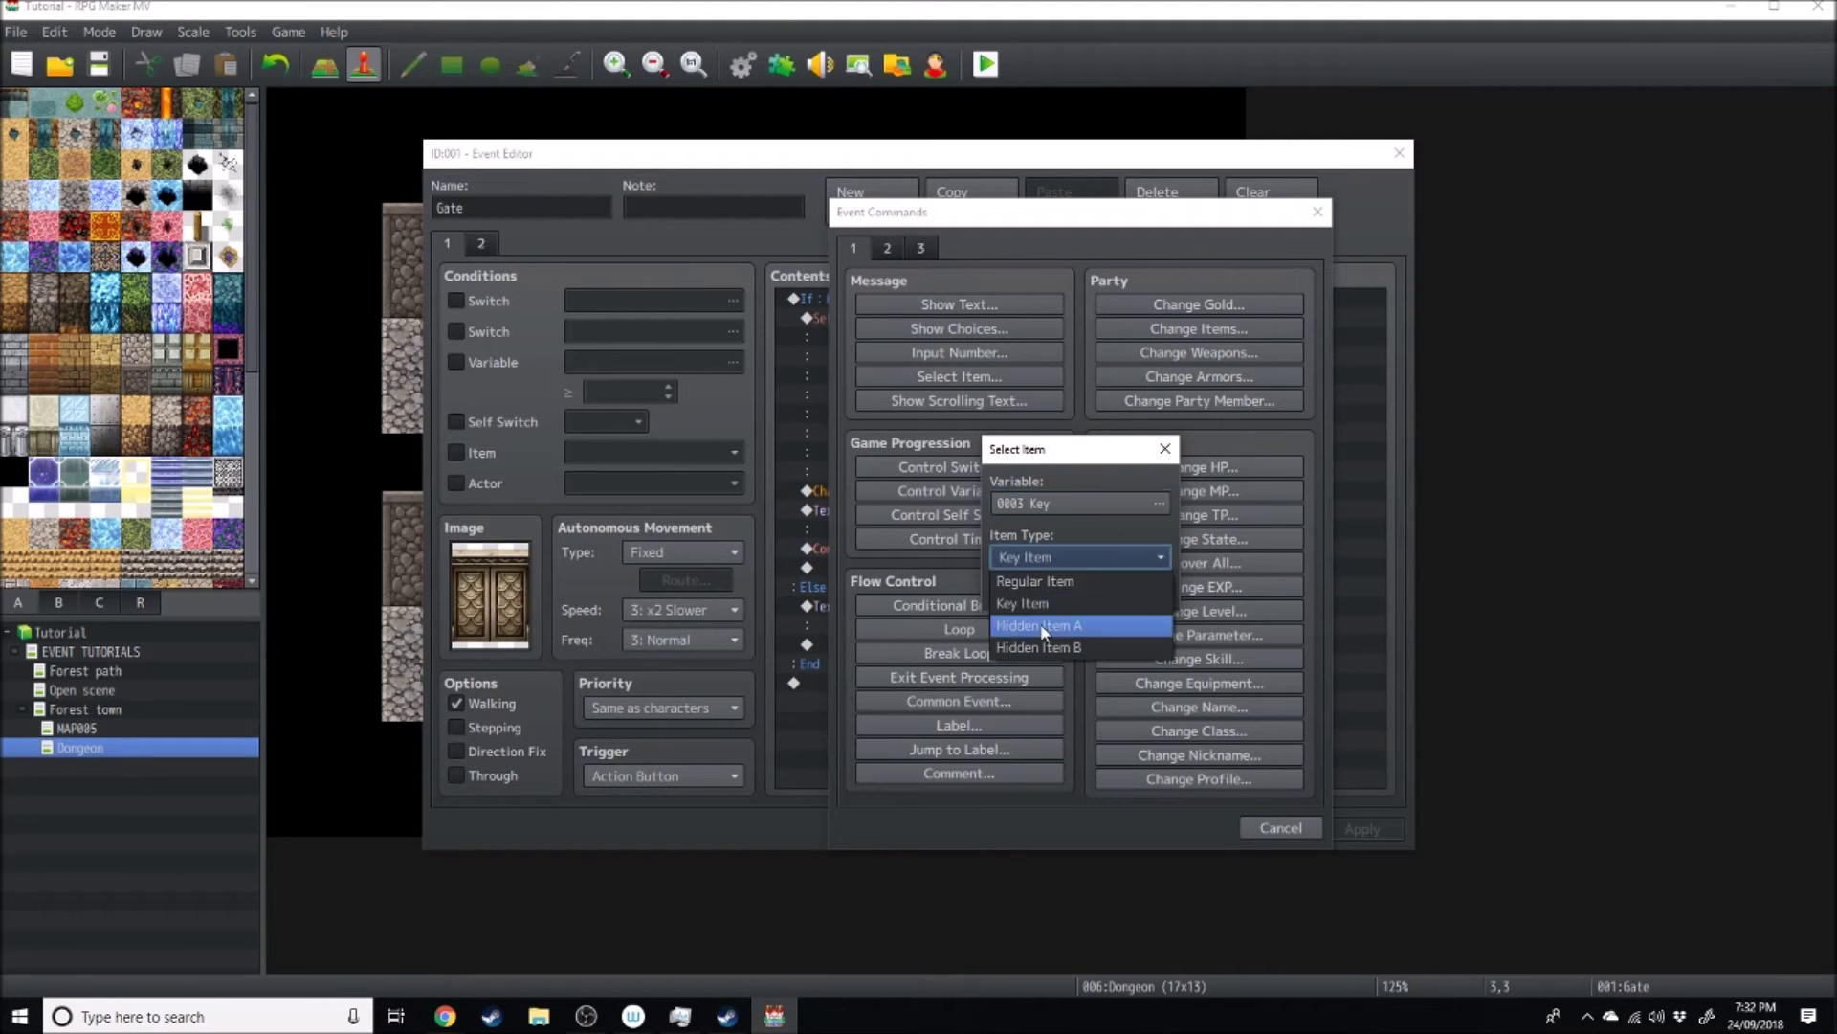
click(1024, 603)
click(1081, 614)
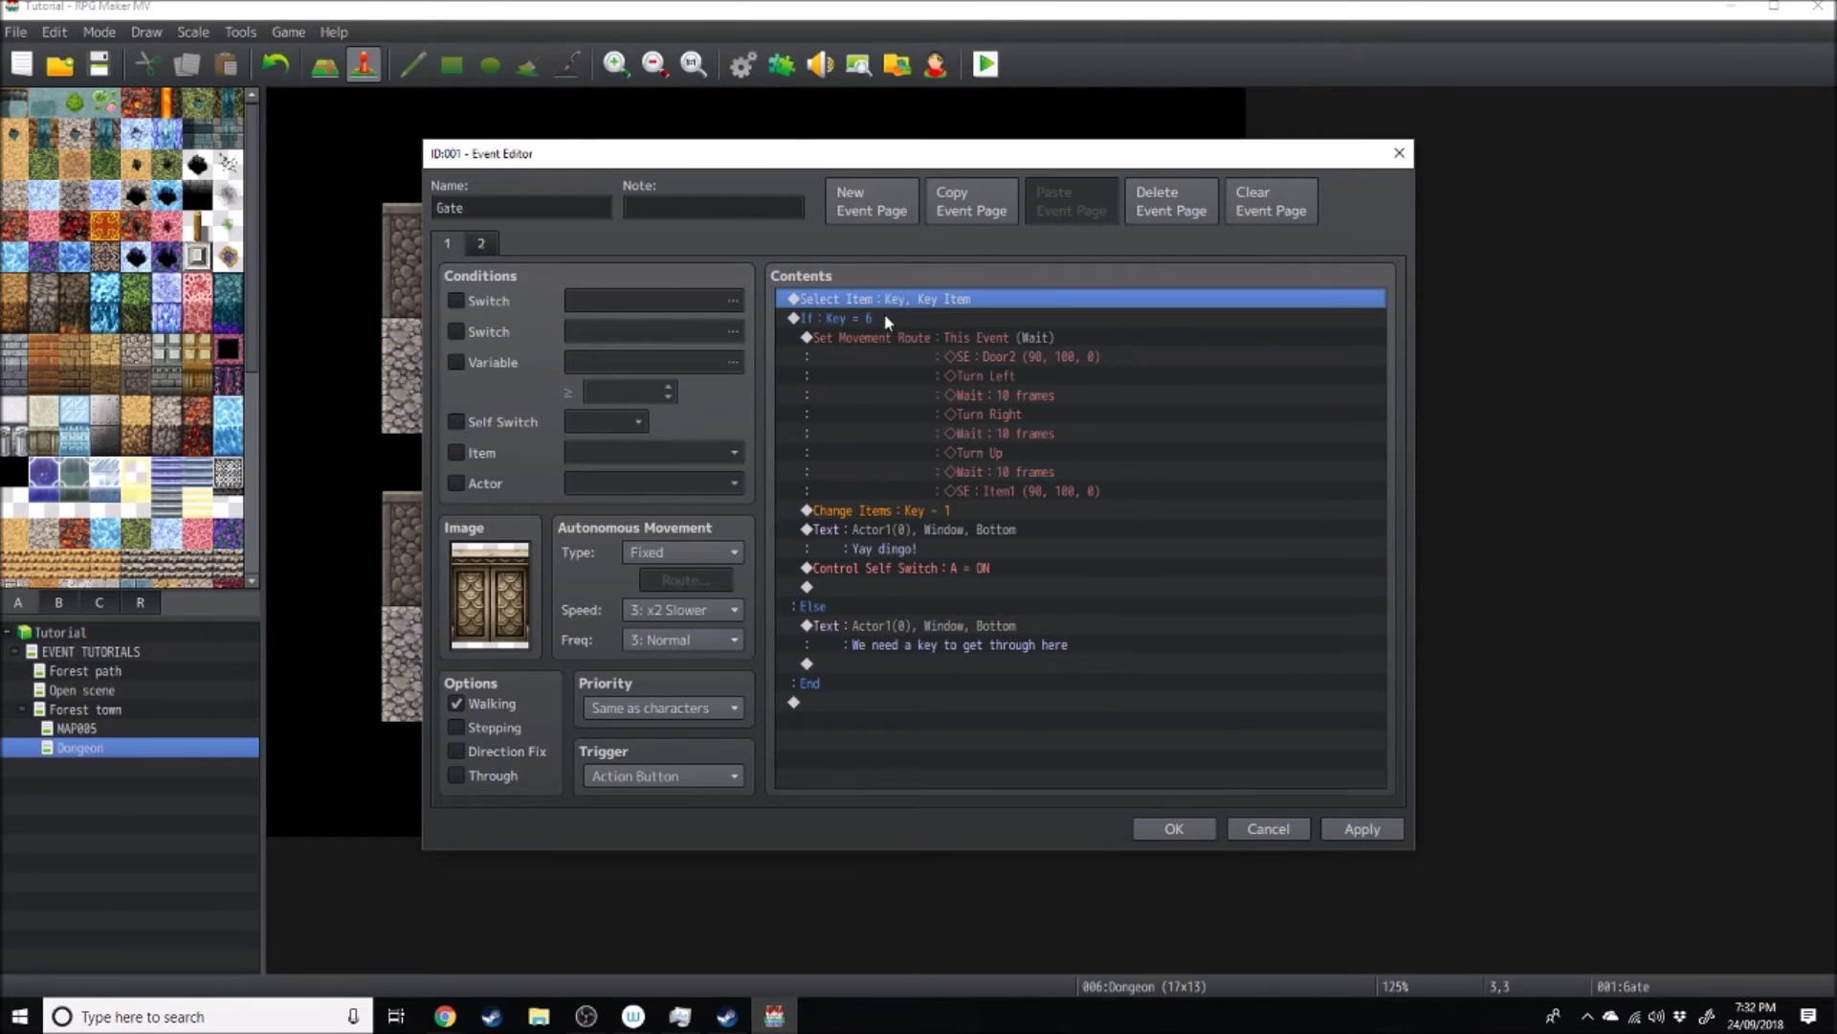
Step: Confirm the branch condition Key = 6 and save the Gate event
right_click(858, 320)
click(890, 360)
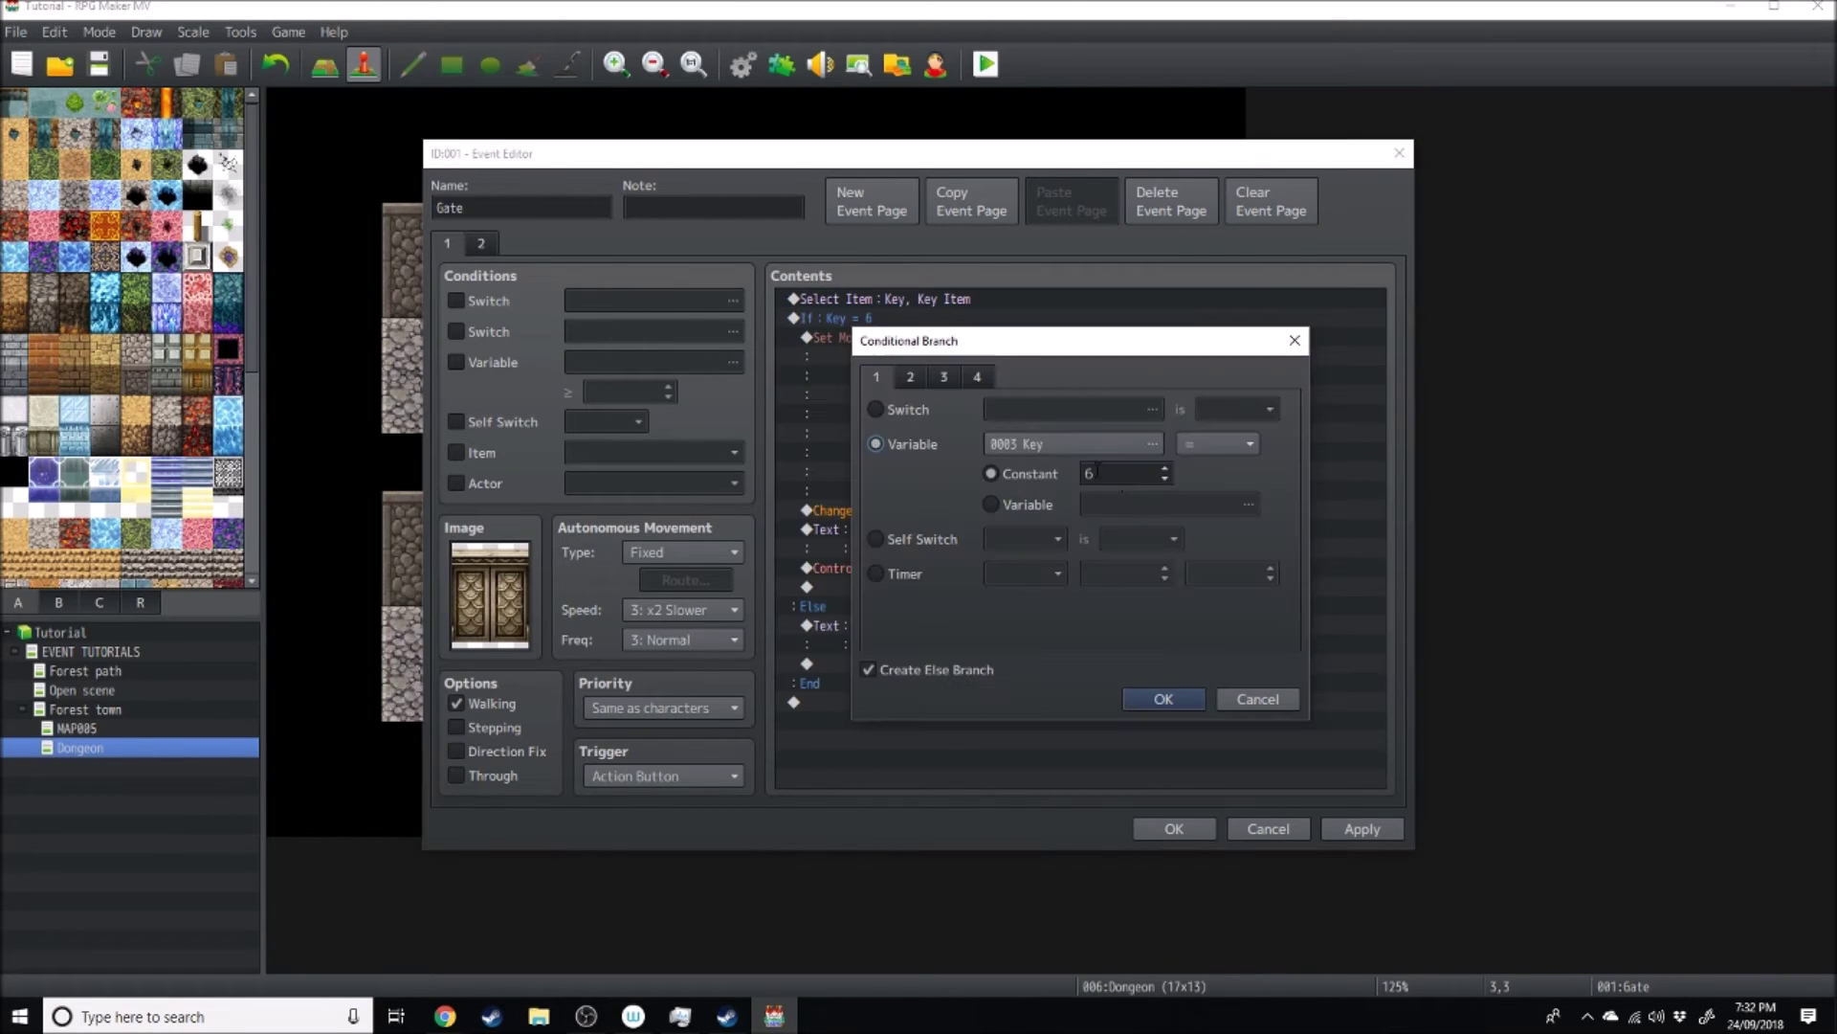
double_click(1128, 478)
click(1164, 699)
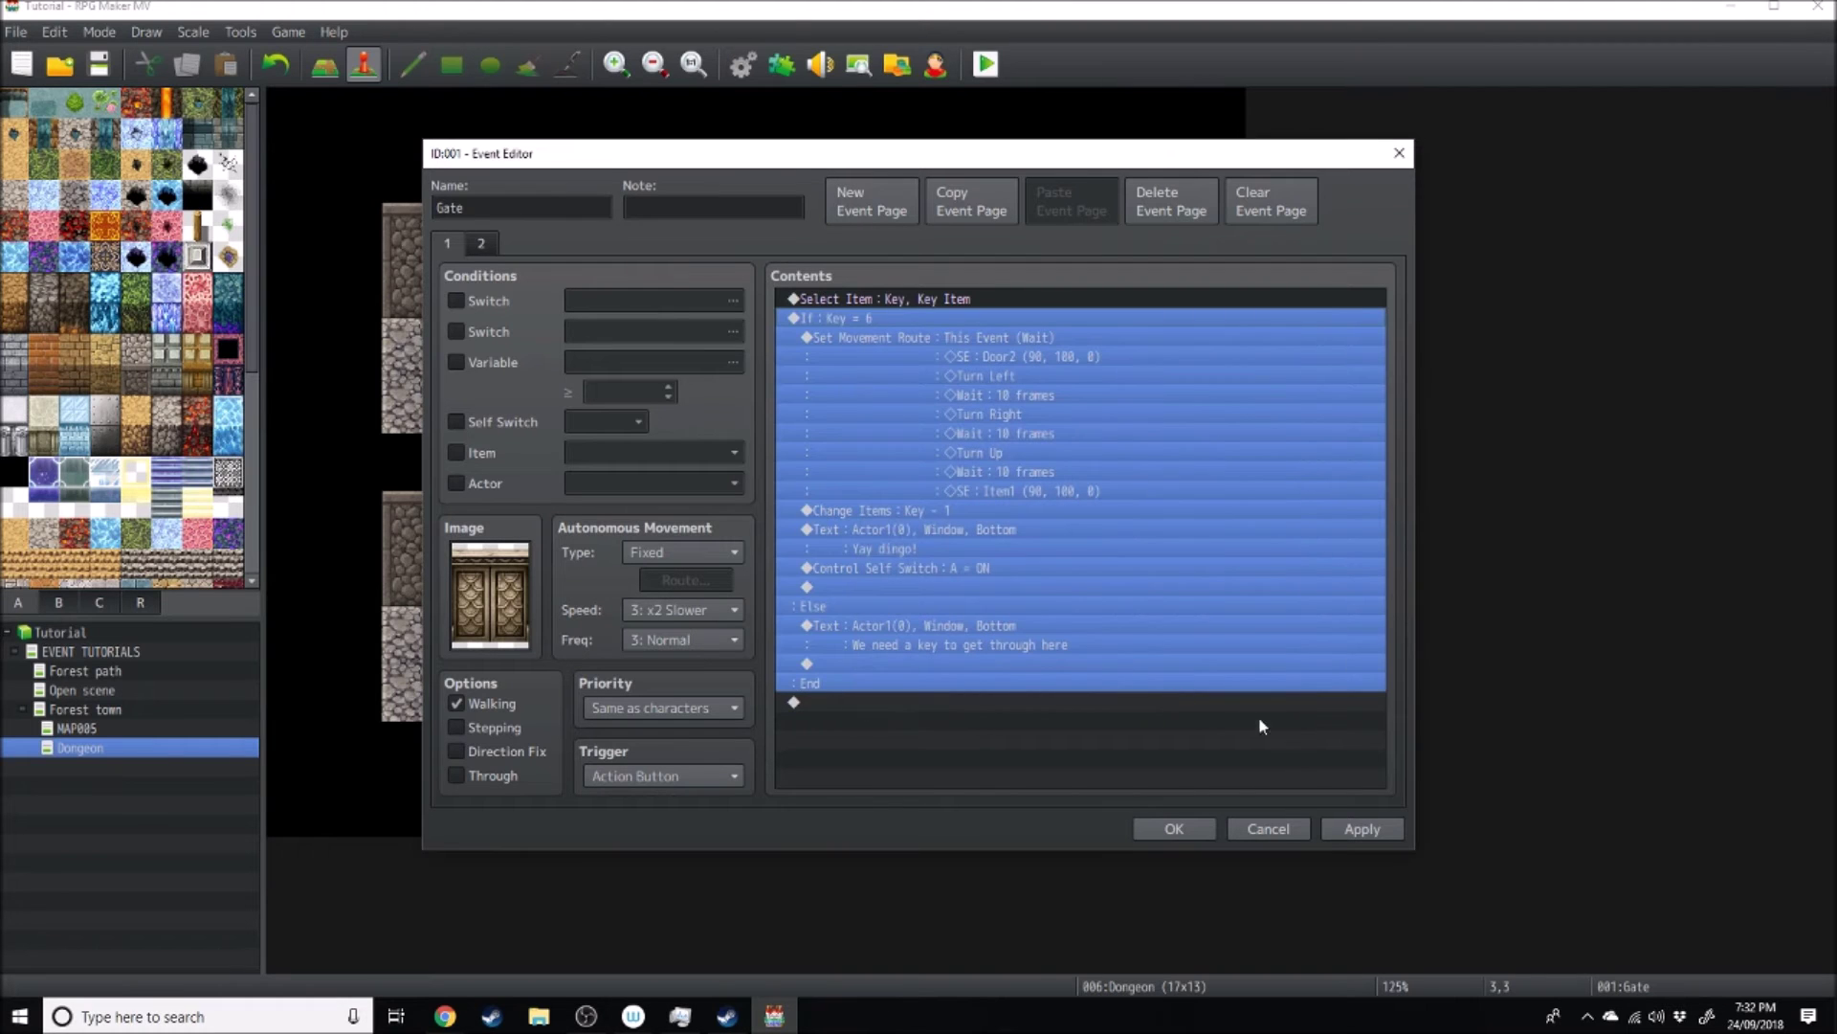
click(1351, 827)
click(1207, 825)
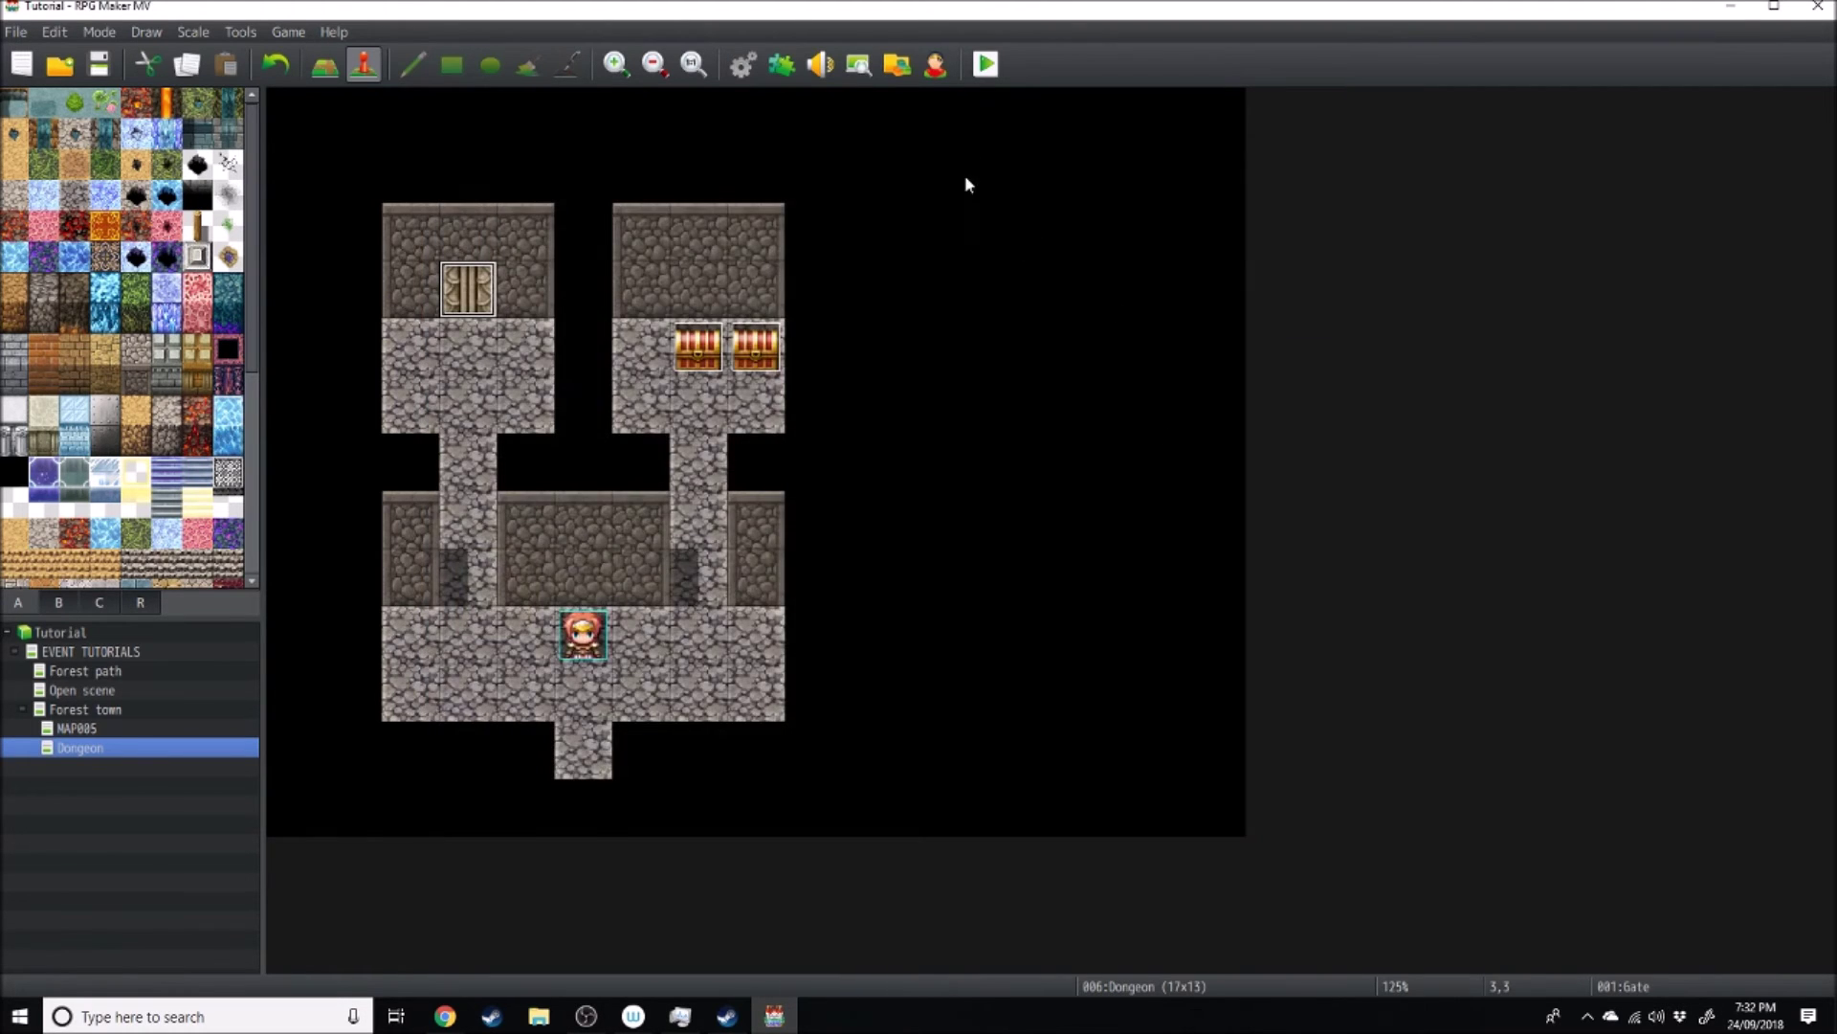
click(1008, 65)
Step: In the playtest, open both chests to collect the Key and the Flower
key(Left)
key(Up)
key(Up)
key(Up)
key(Up)
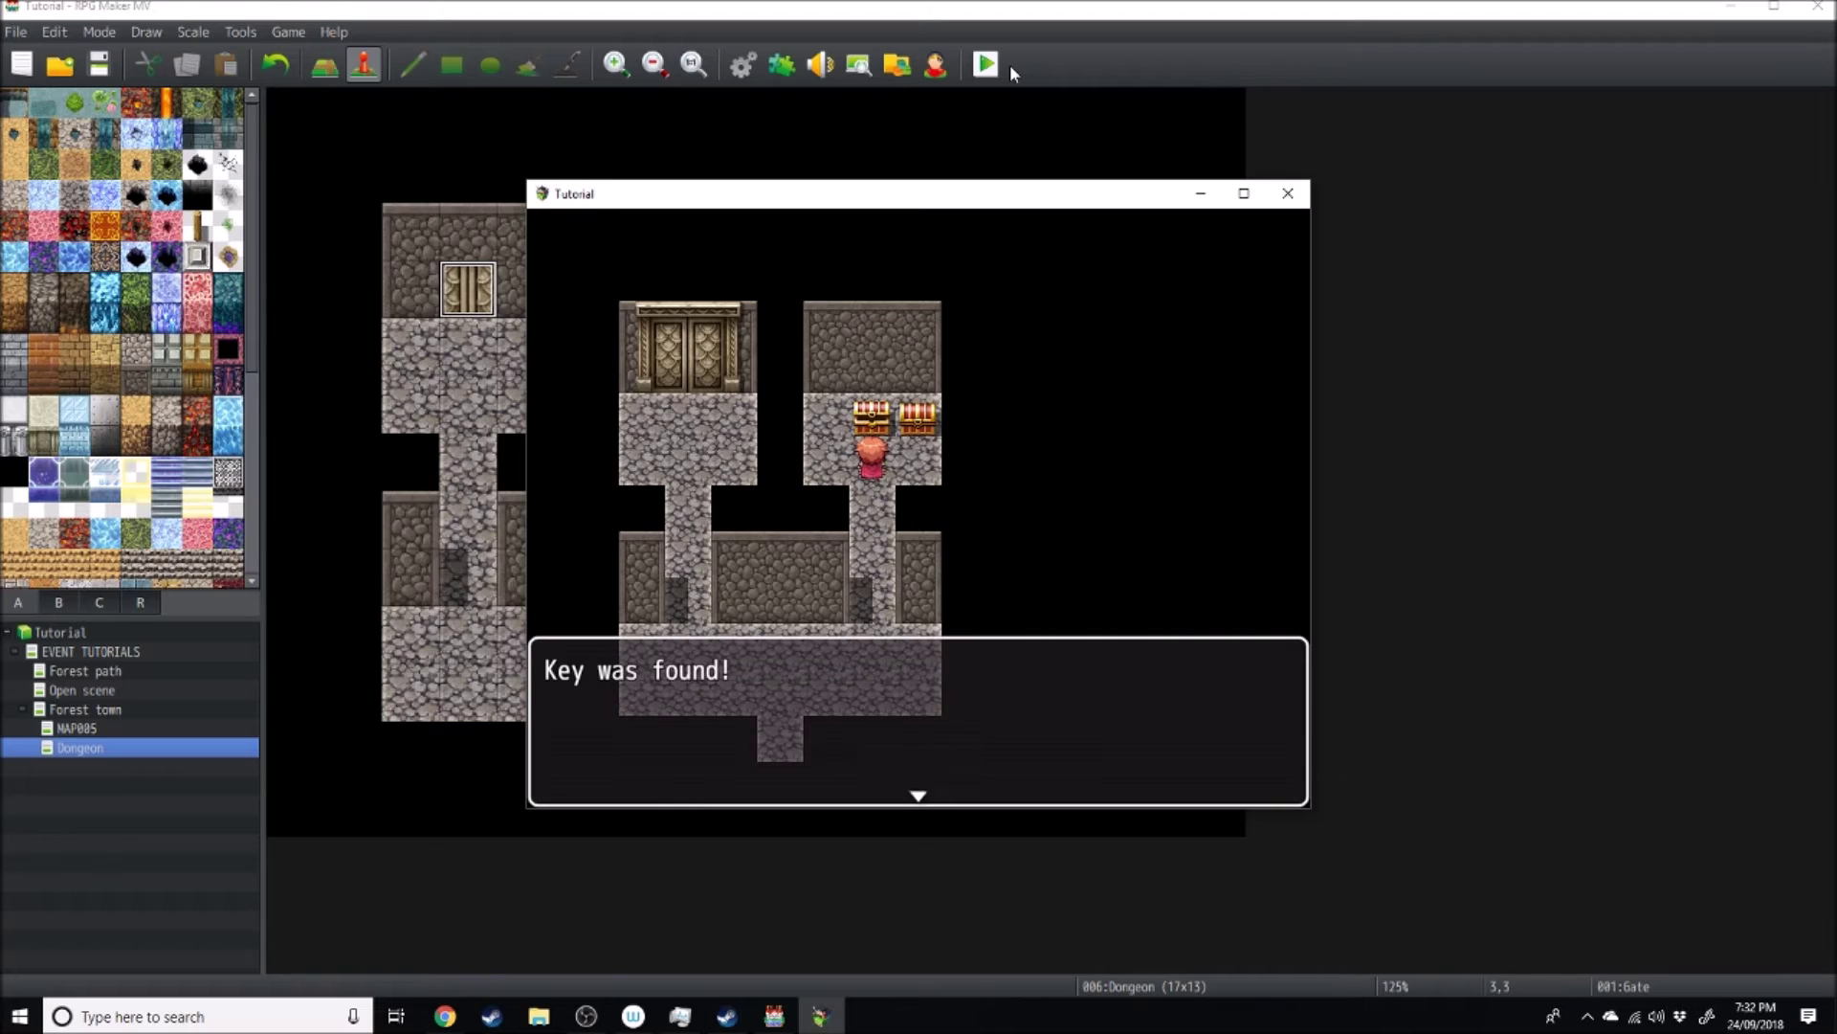
key(Return)
key(Right)
key(Up)
key(Return)
key(Return)
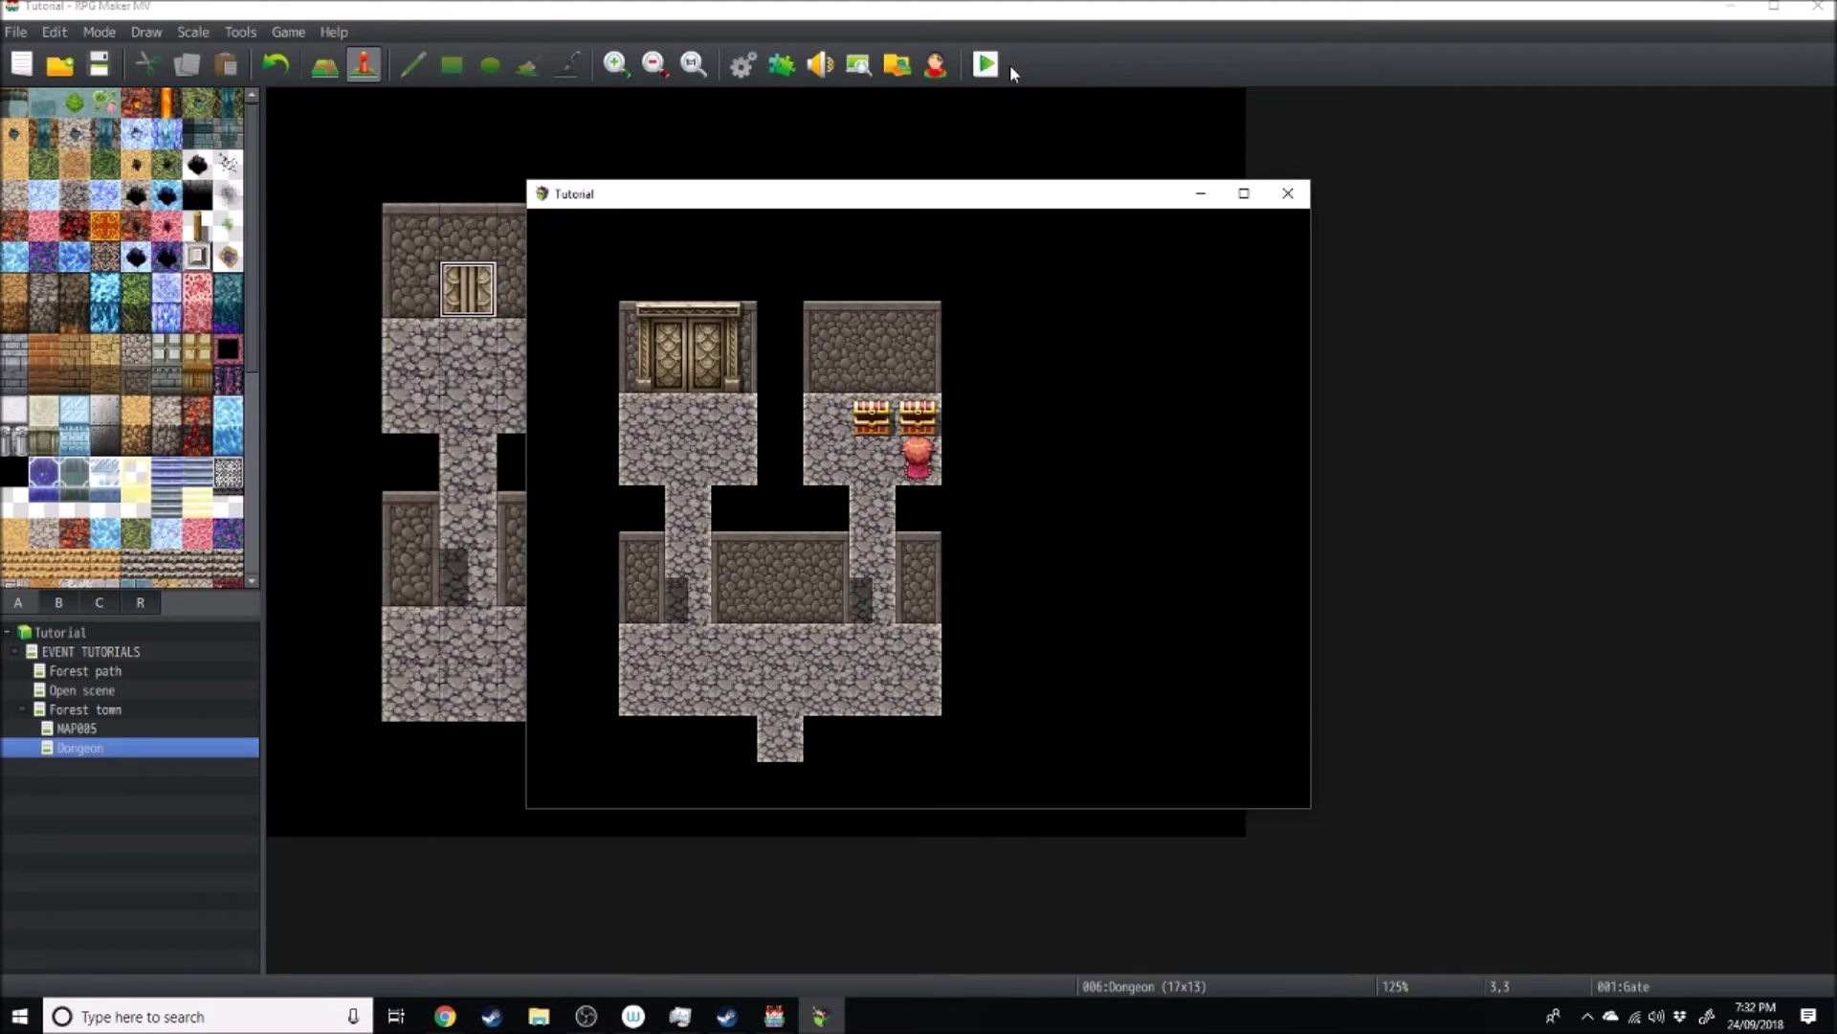
key(Left)
key(Down)
key(Down)
key(Down)
key(Down)
key(Left)
key(Left)
key(Left)
Step: Walk to the gate and offer it the Flower from the item menu
key(Up)
key(Up)
key(Up)
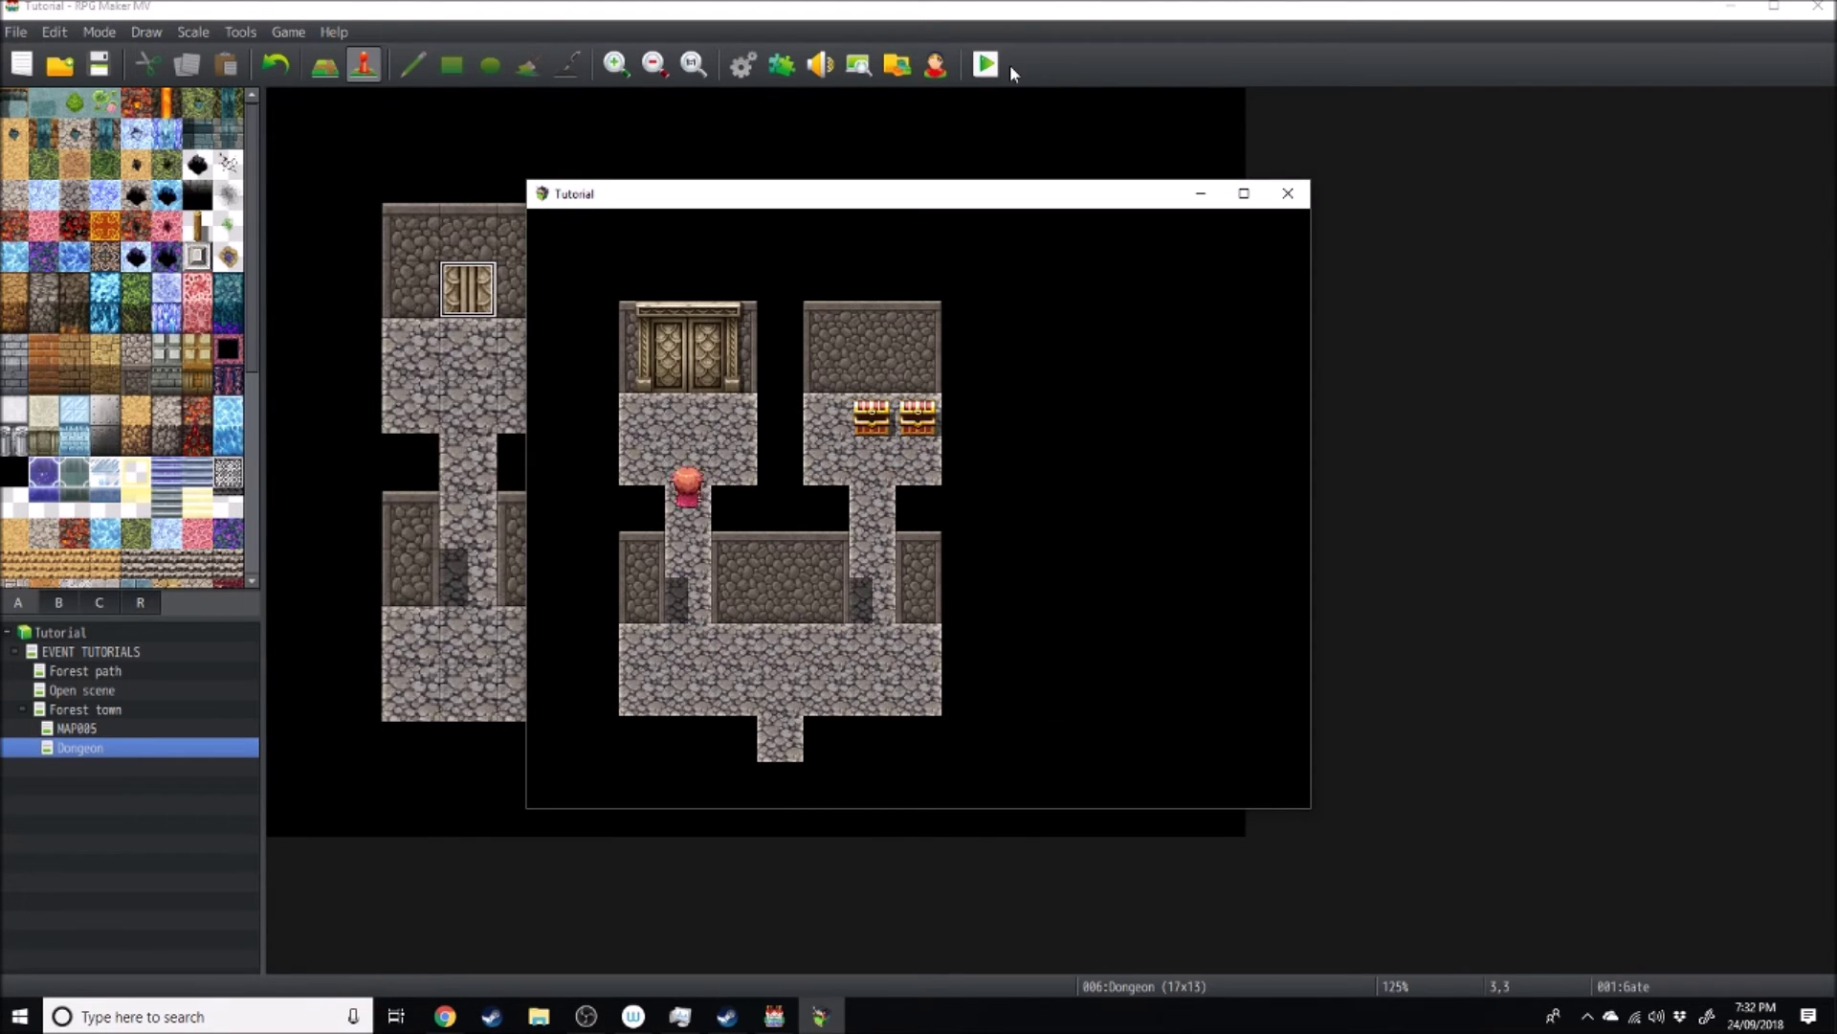
key(Up)
key(Up)
key(Return)
key(Right)
key(Left)
key(Right)
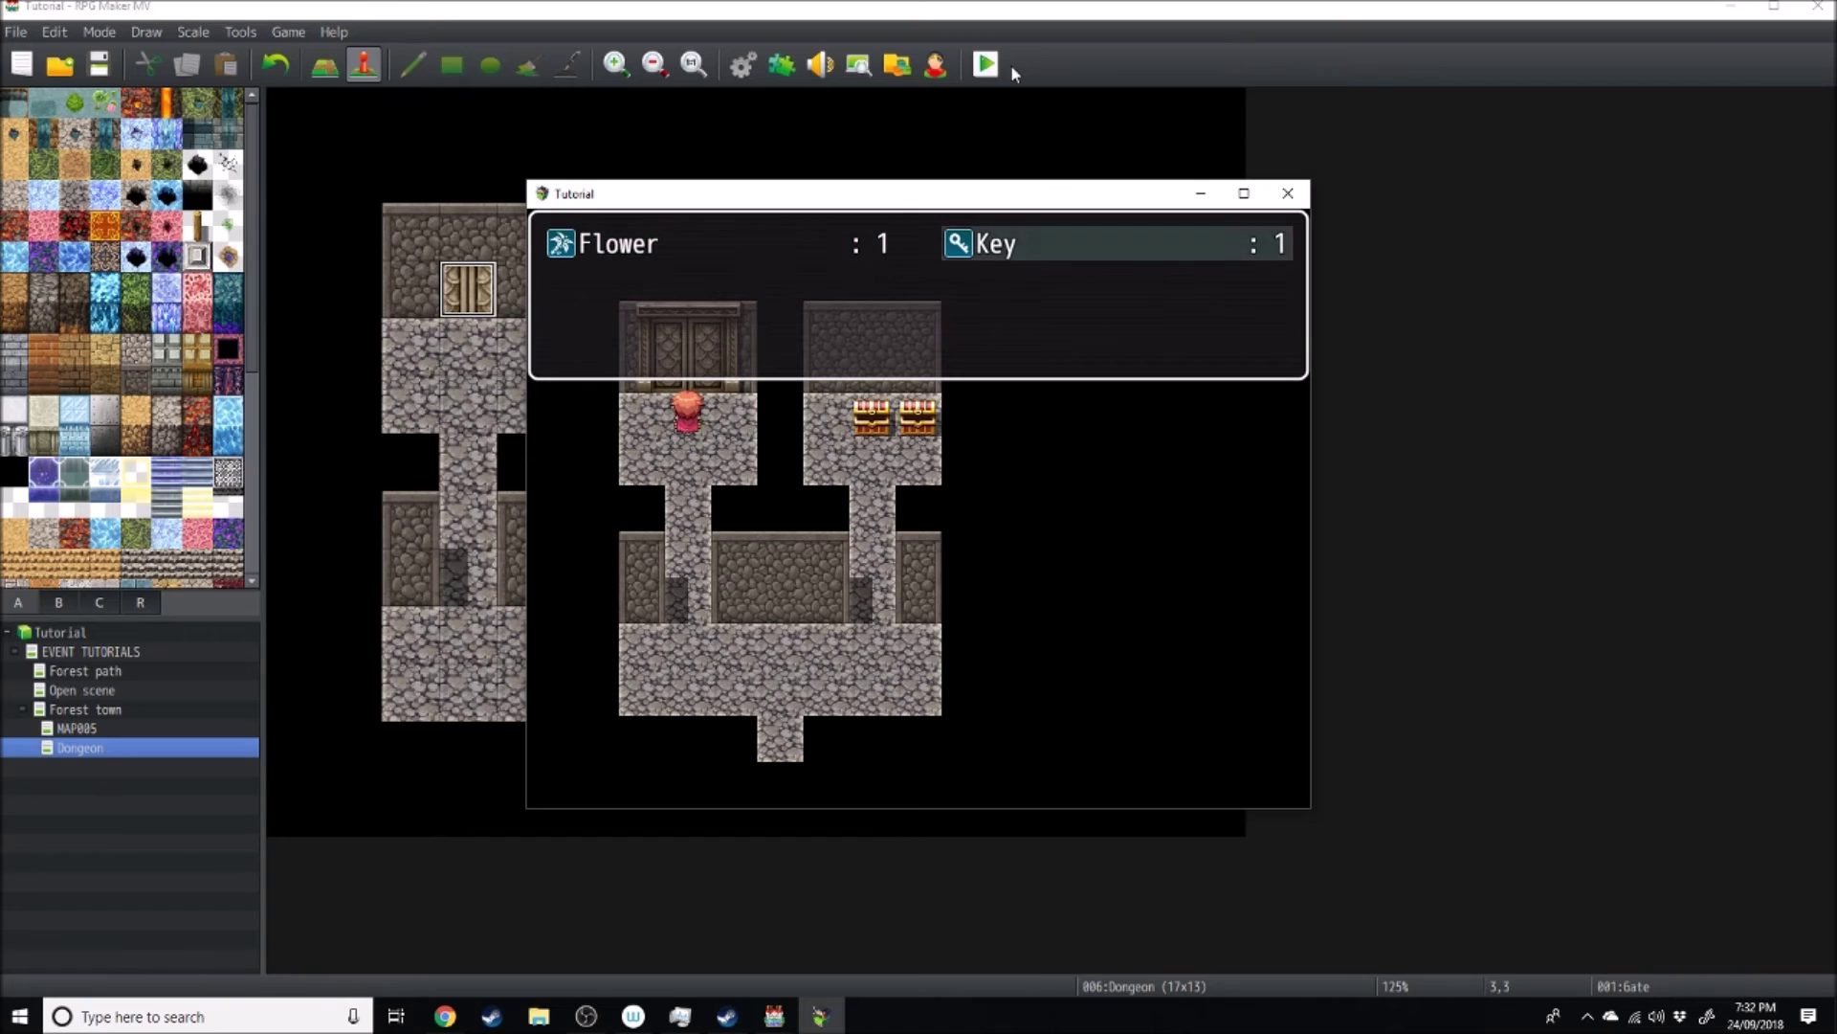
key(Left)
key(Right)
key(Left)
key(Right)
key(Left)
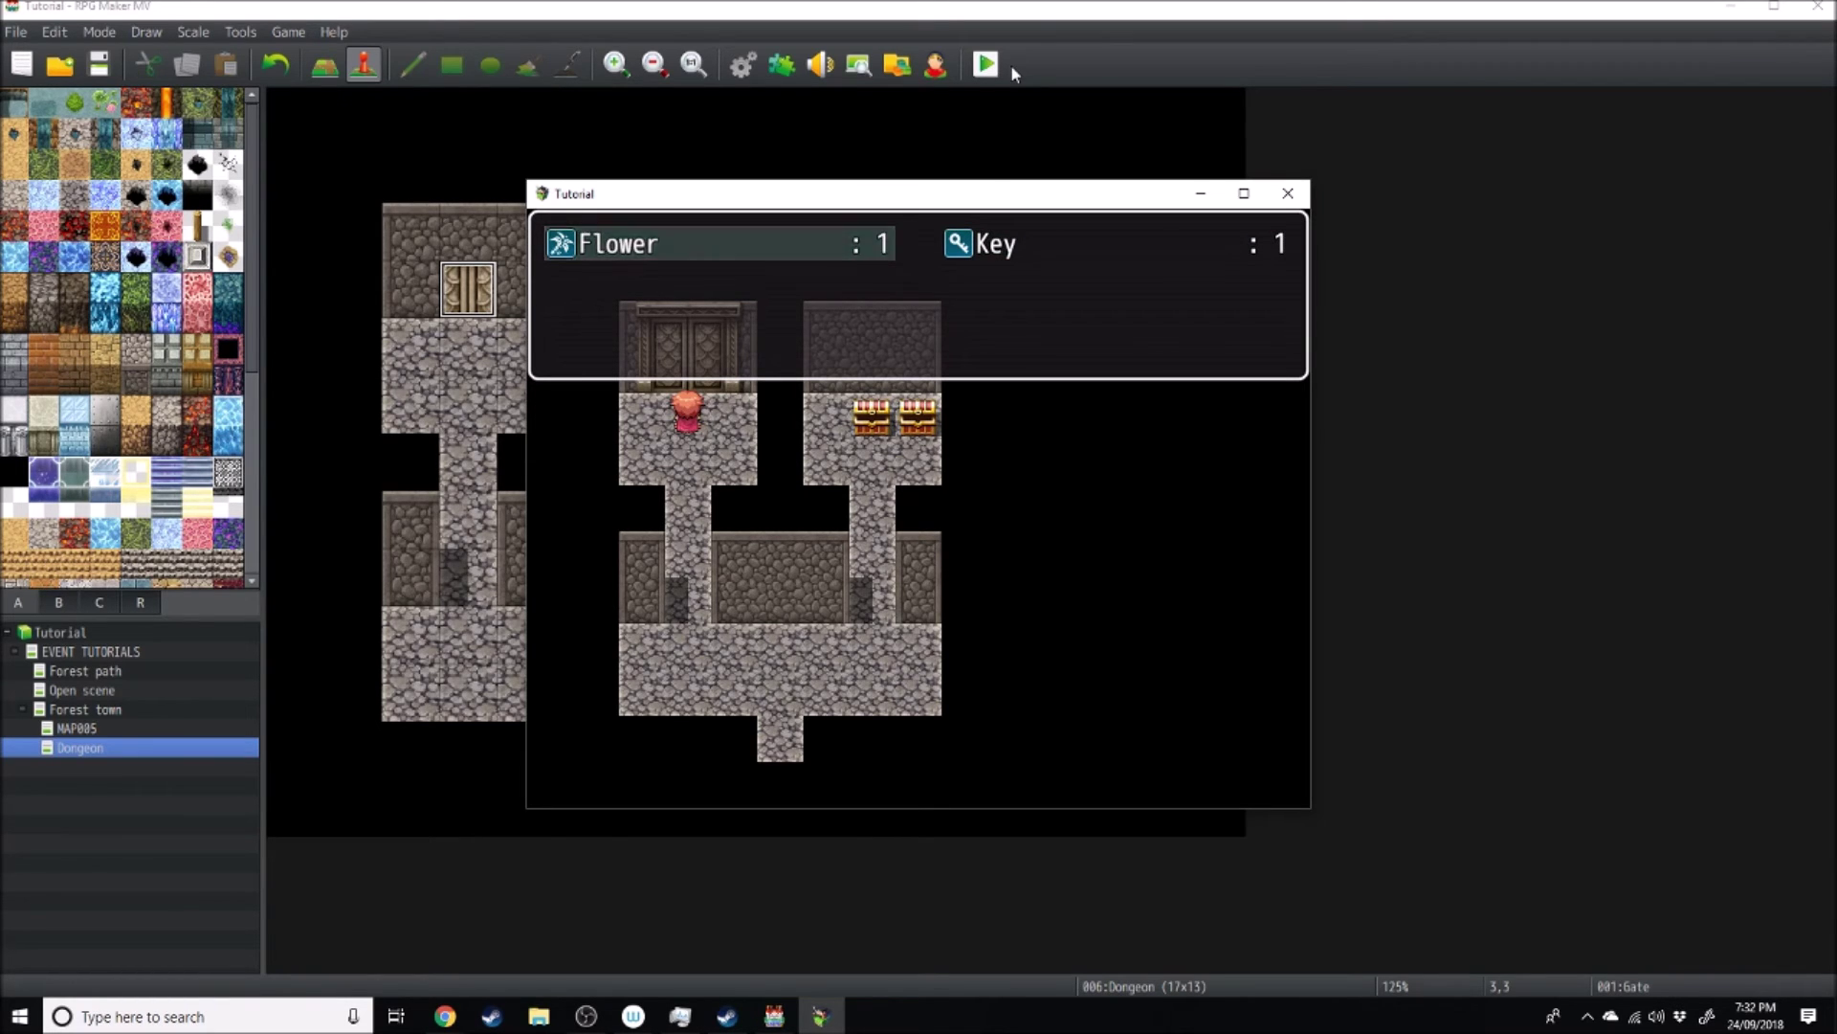
key(Return)
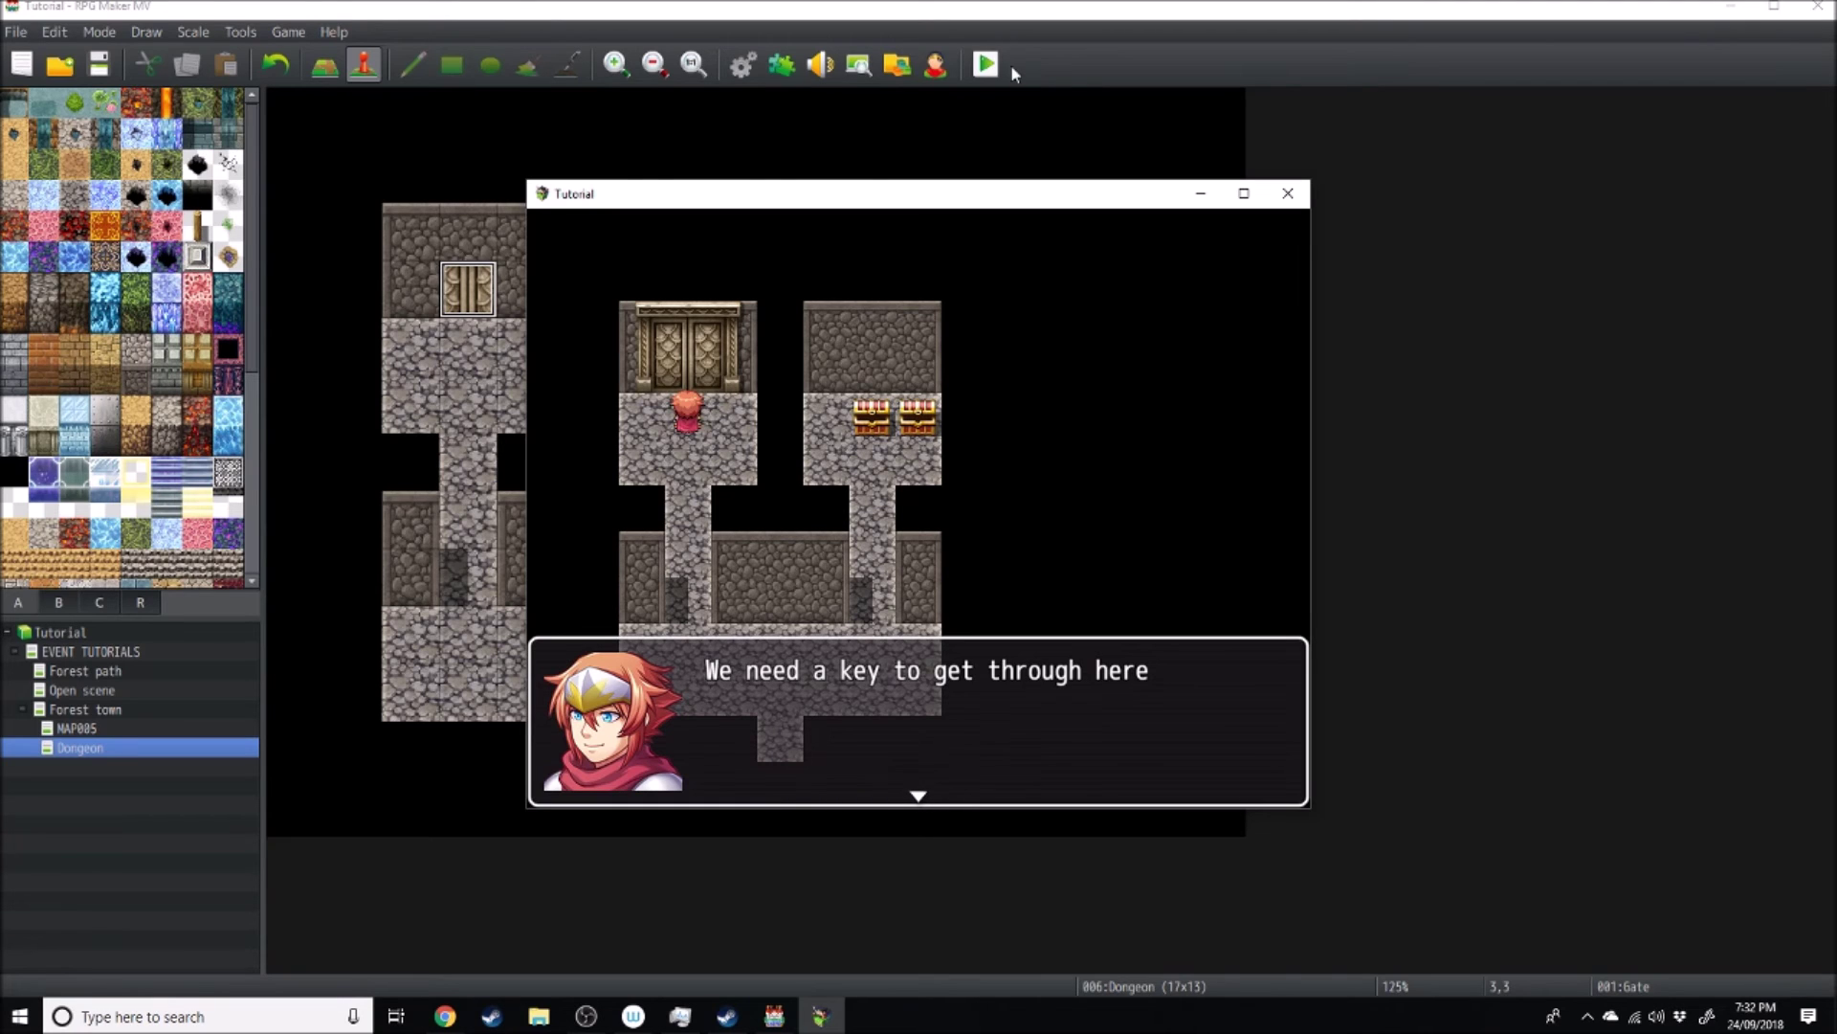
Step: After the refusal, offer the Key to open the gate, then close the playtest
key(Return)
key(Right)
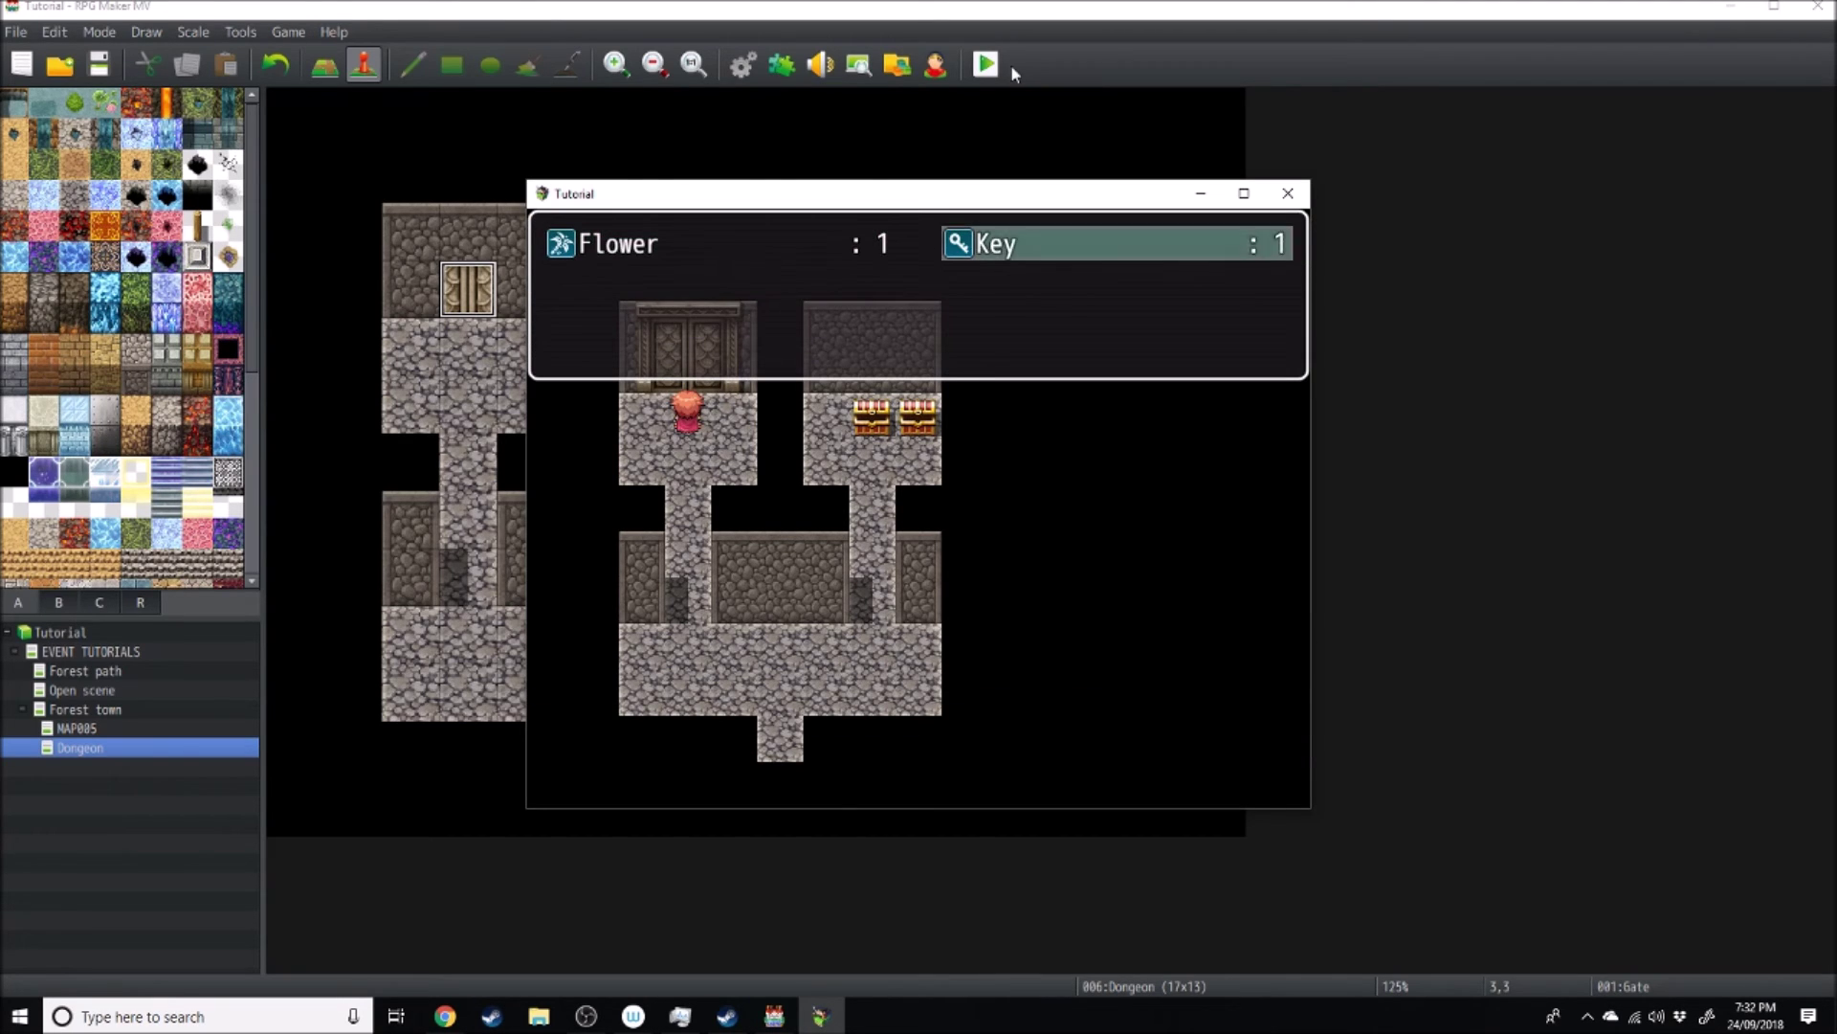
key(Return)
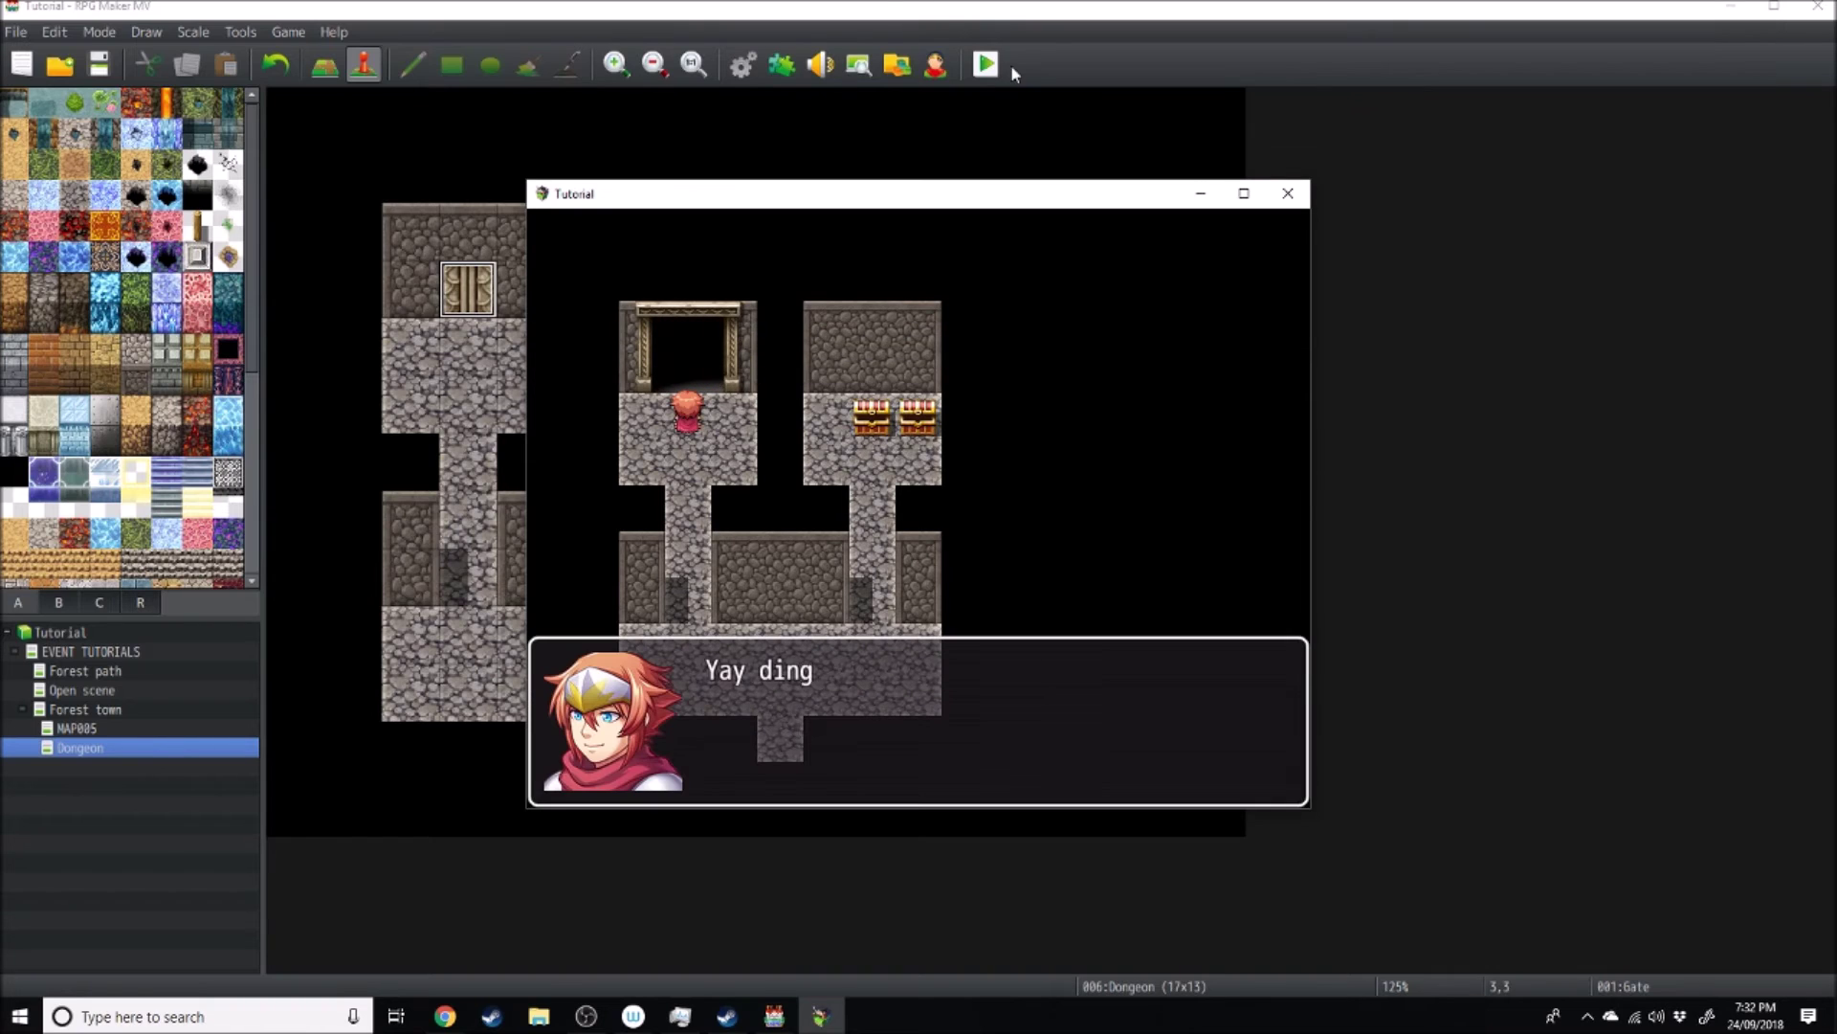
key(Return)
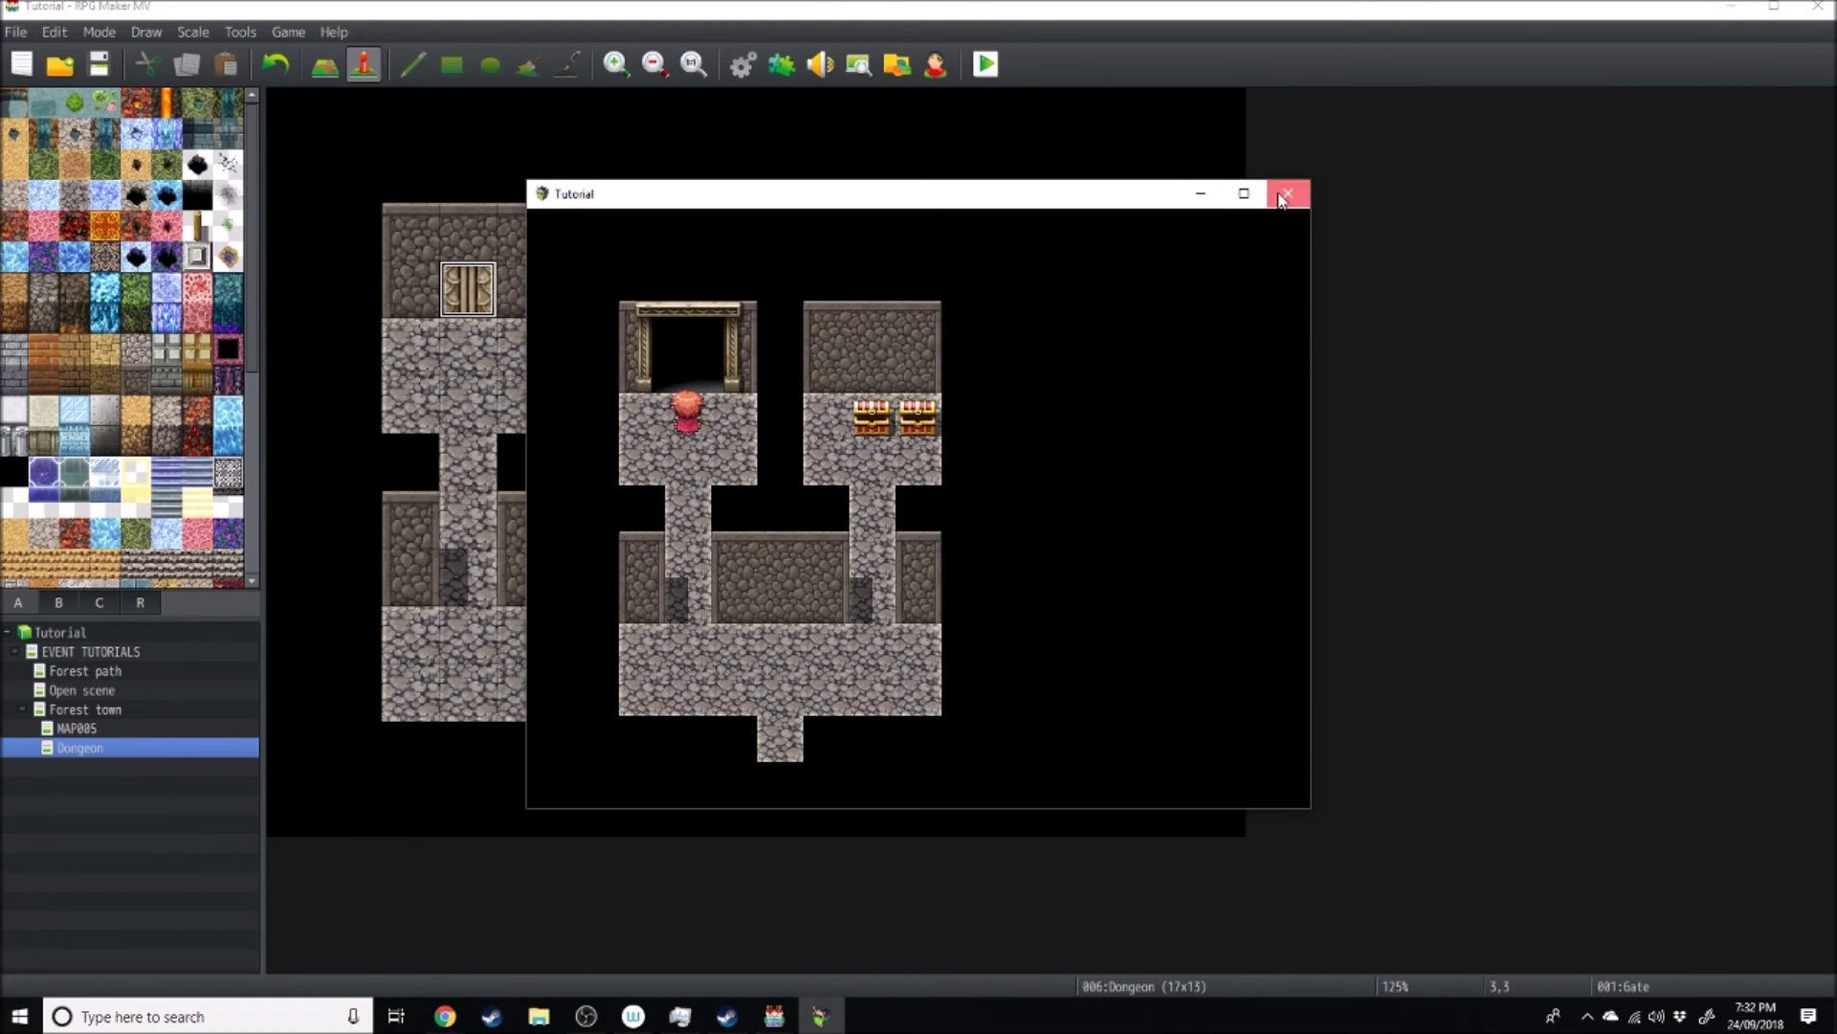
click(1288, 193)
Step: Reopen the Gate event, review its Key = 6 branch condition, and apply the changes
double_click(469, 287)
click(861, 318)
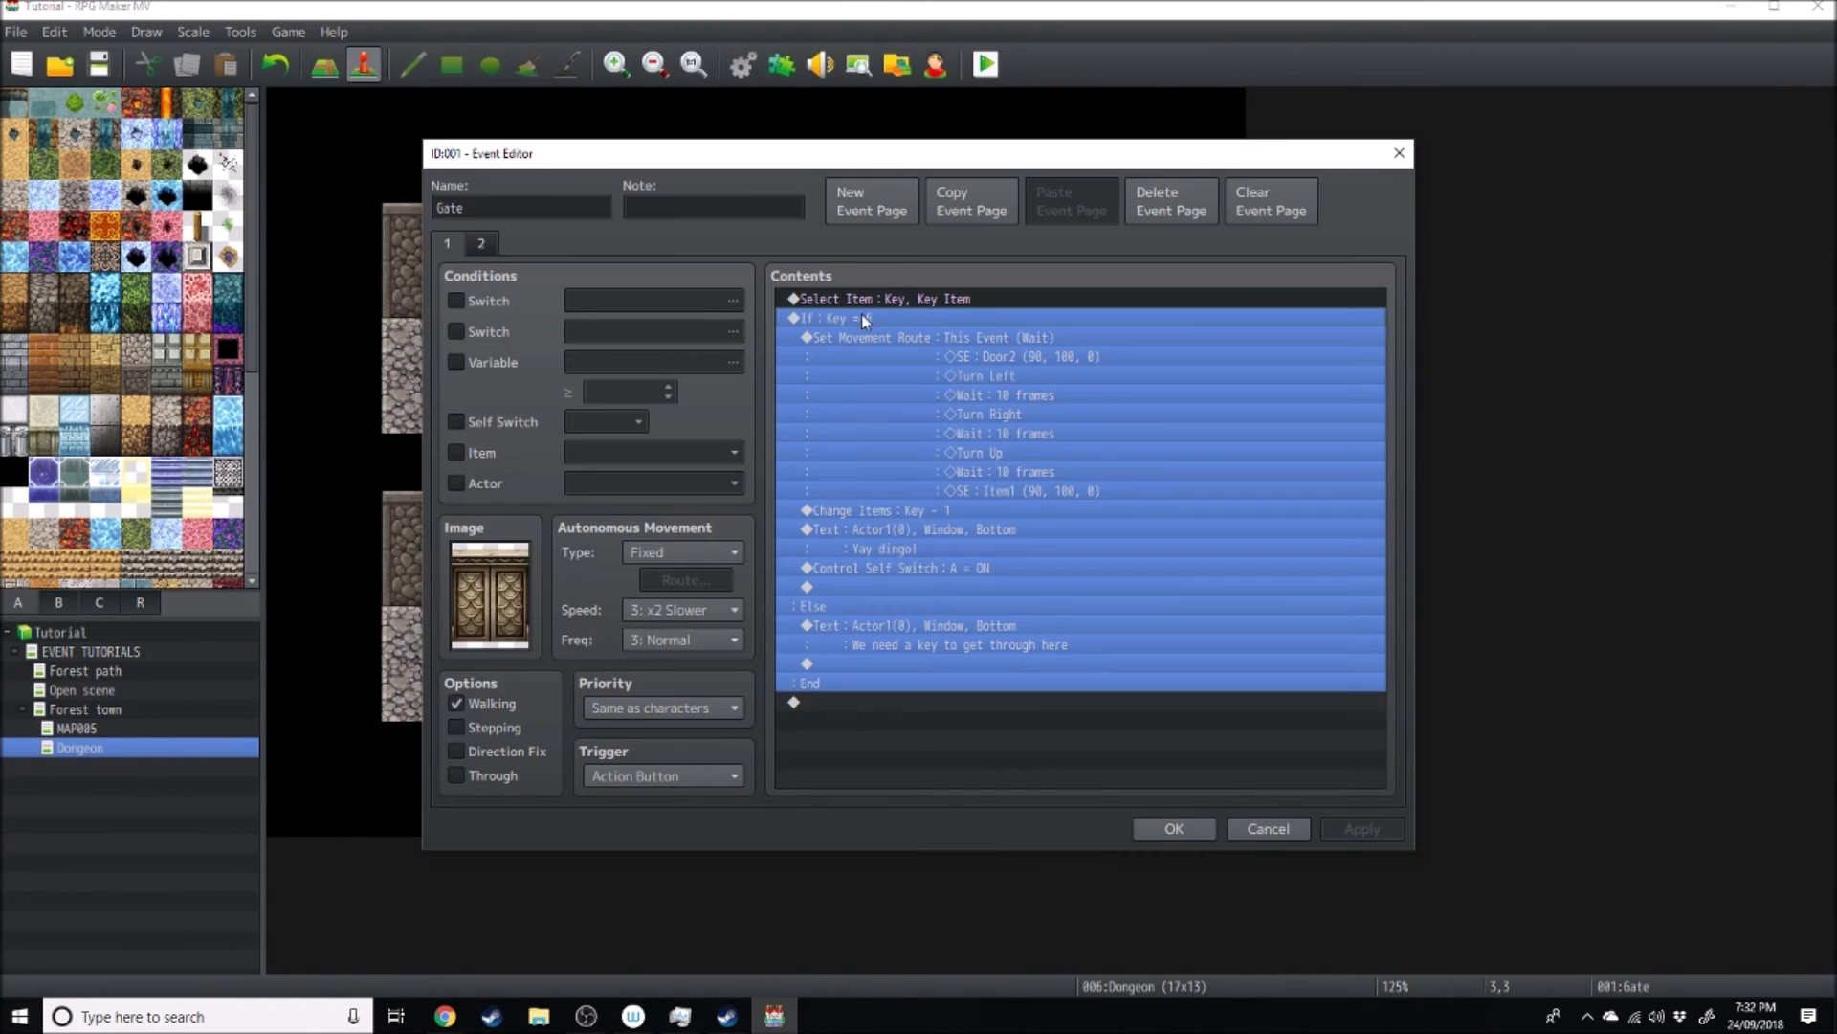
right_click(857, 318)
click(890, 326)
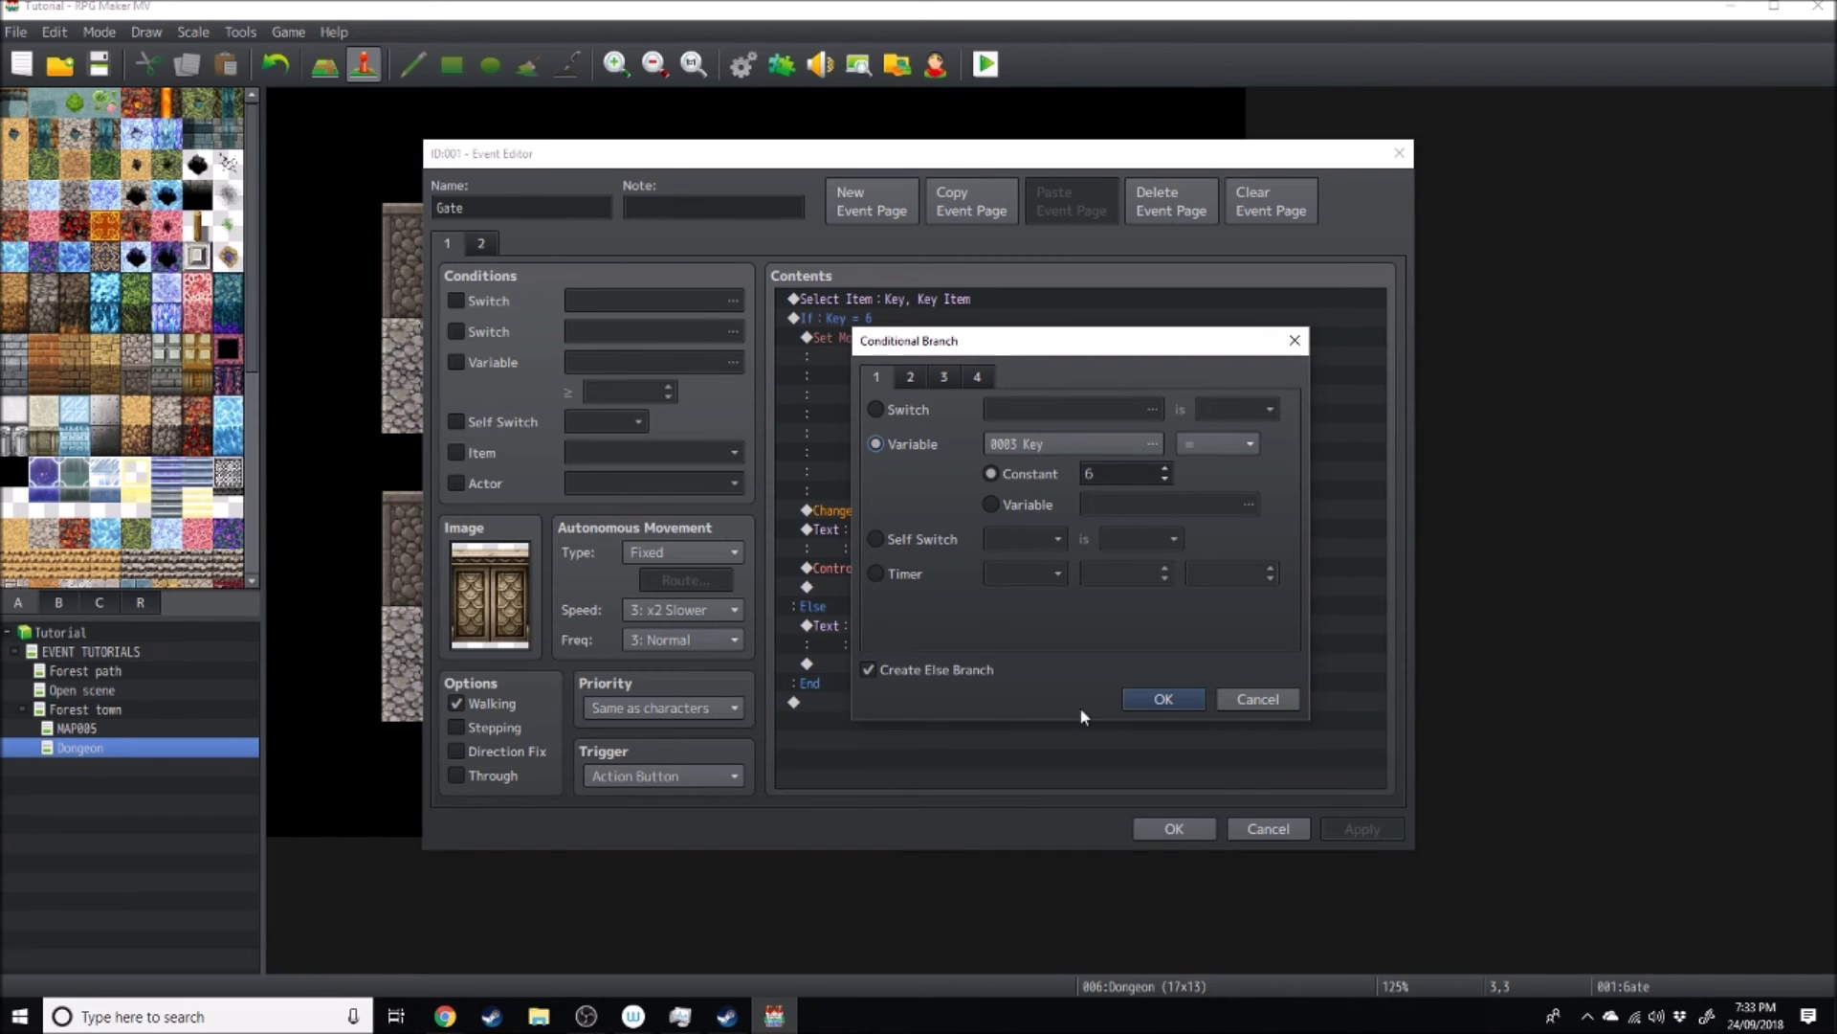
click(1162, 699)
click(1062, 567)
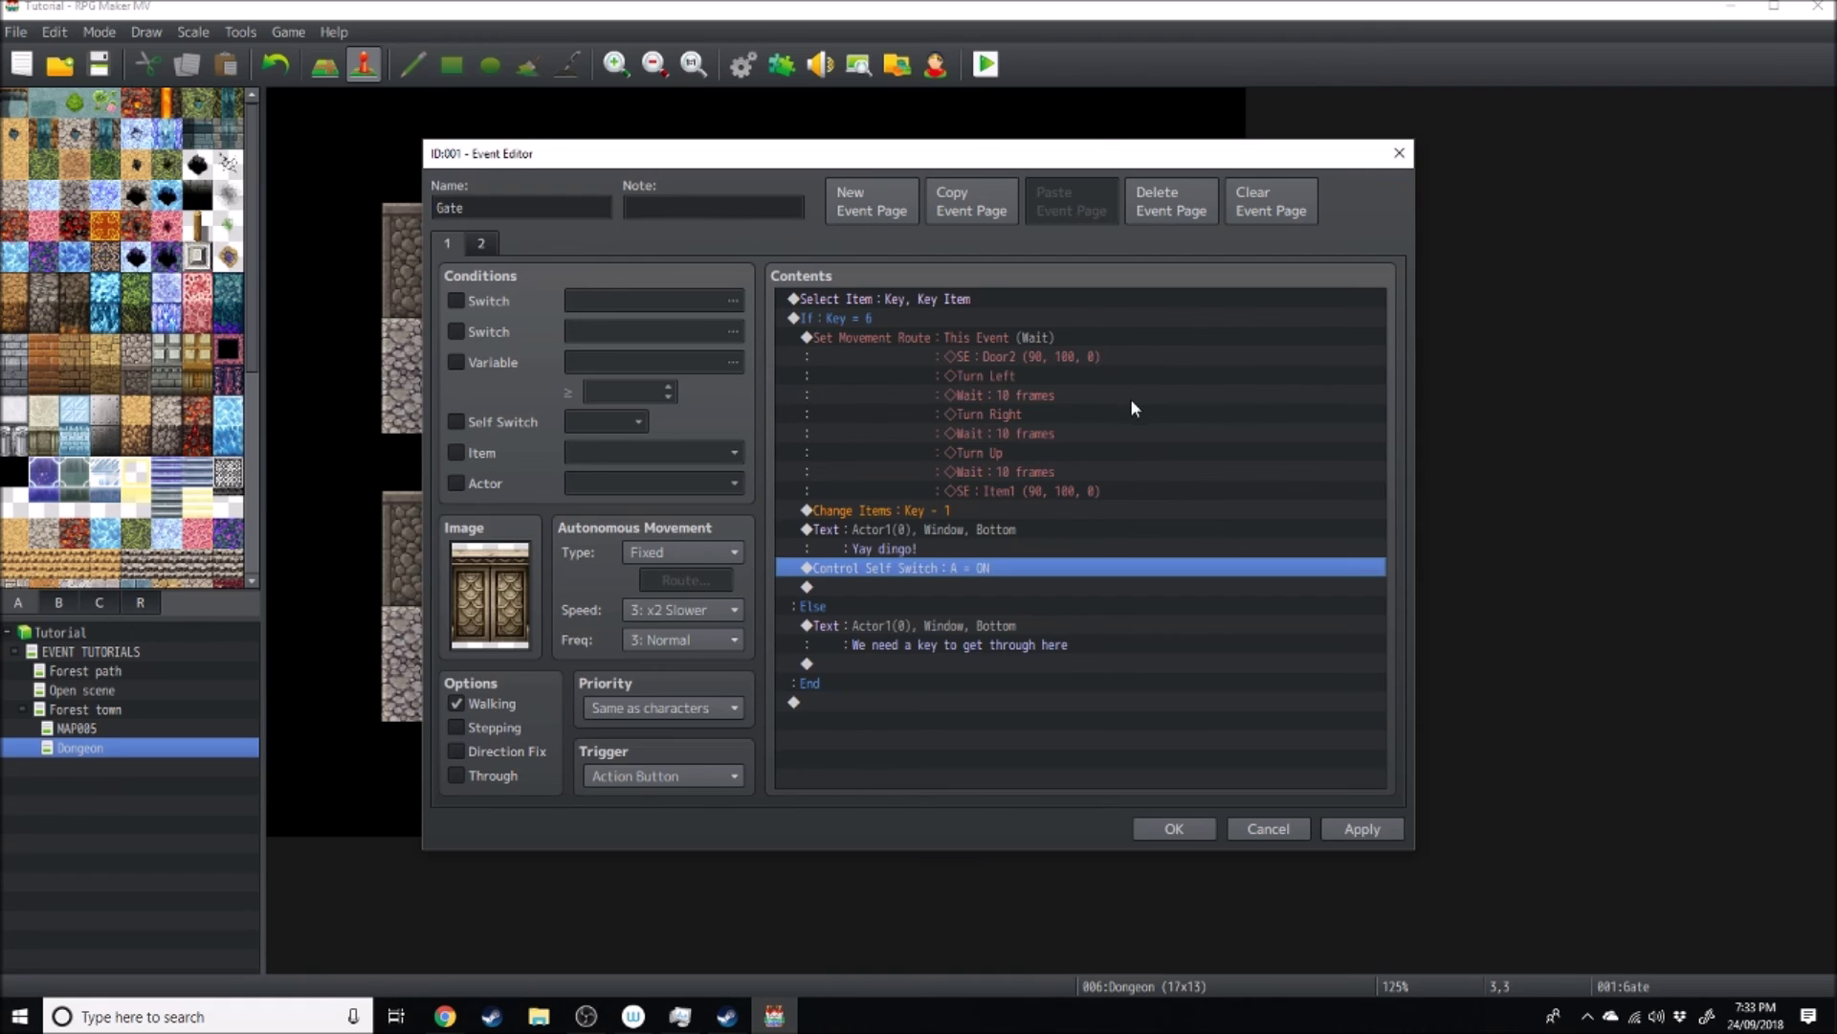
click(1338, 828)
Step: Close the Gate event editor with OK to return to the Dungeon map
click(1175, 826)
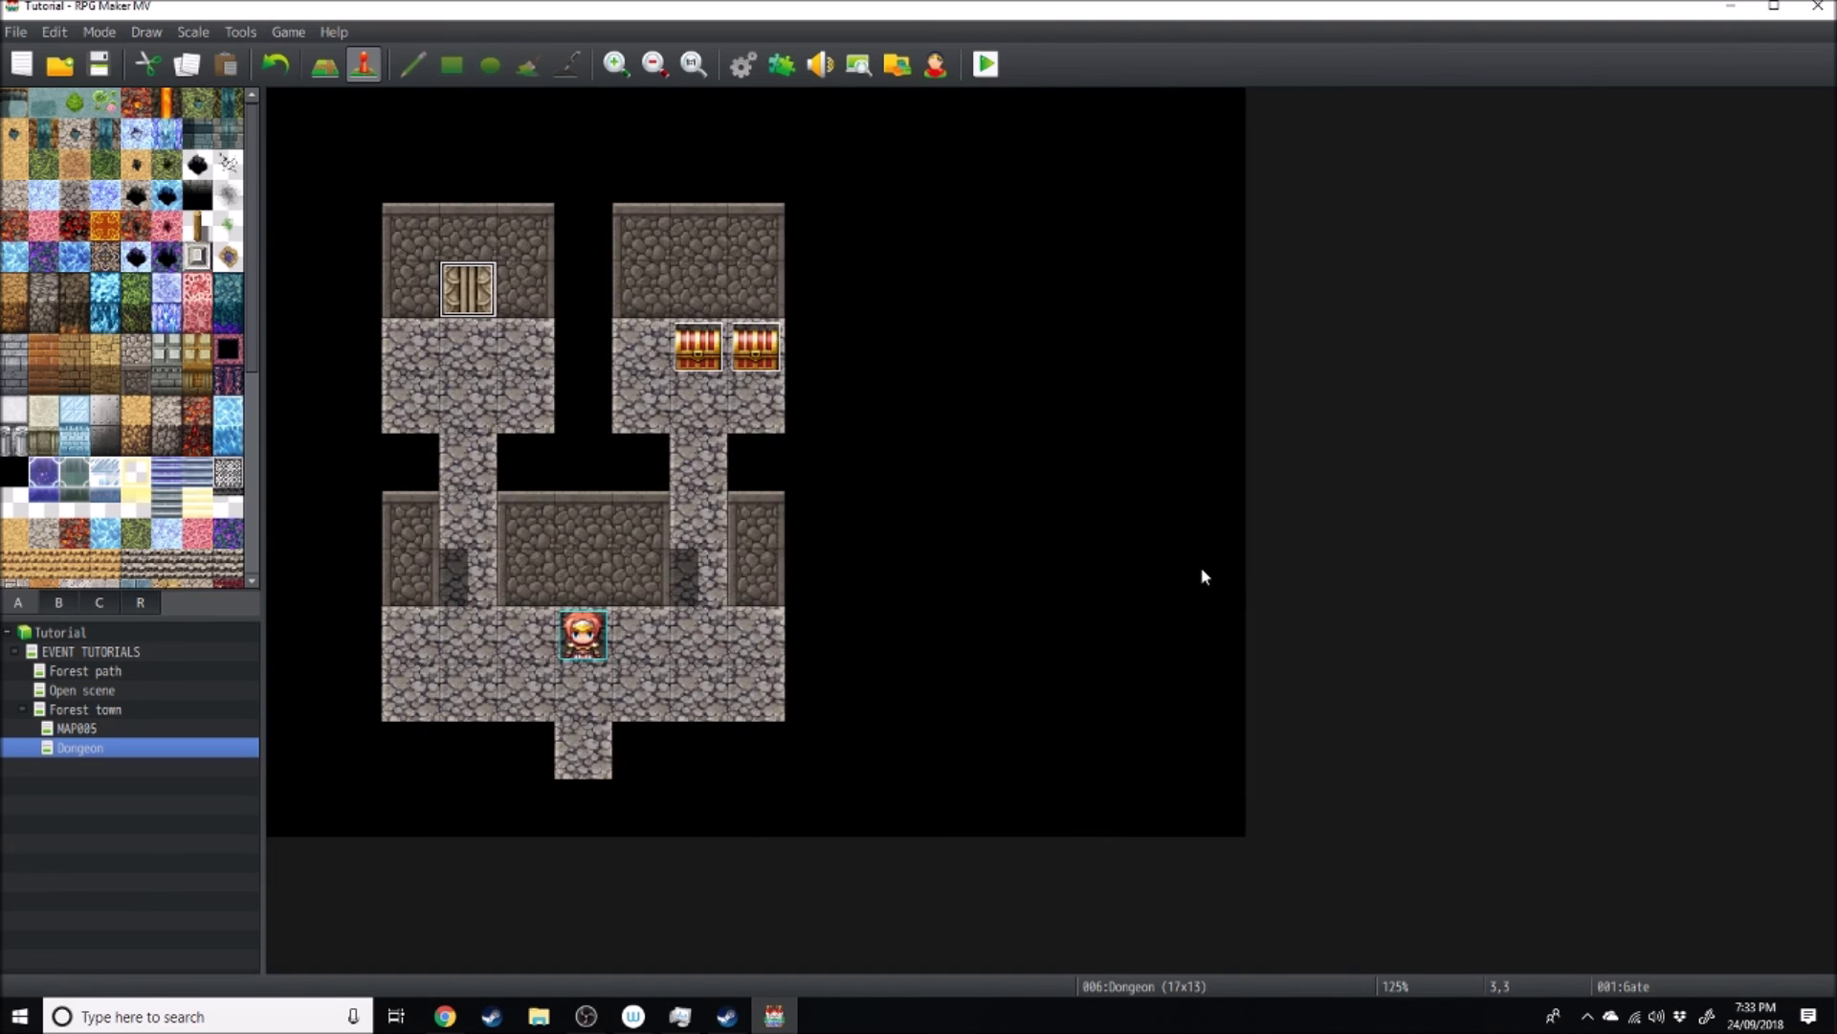